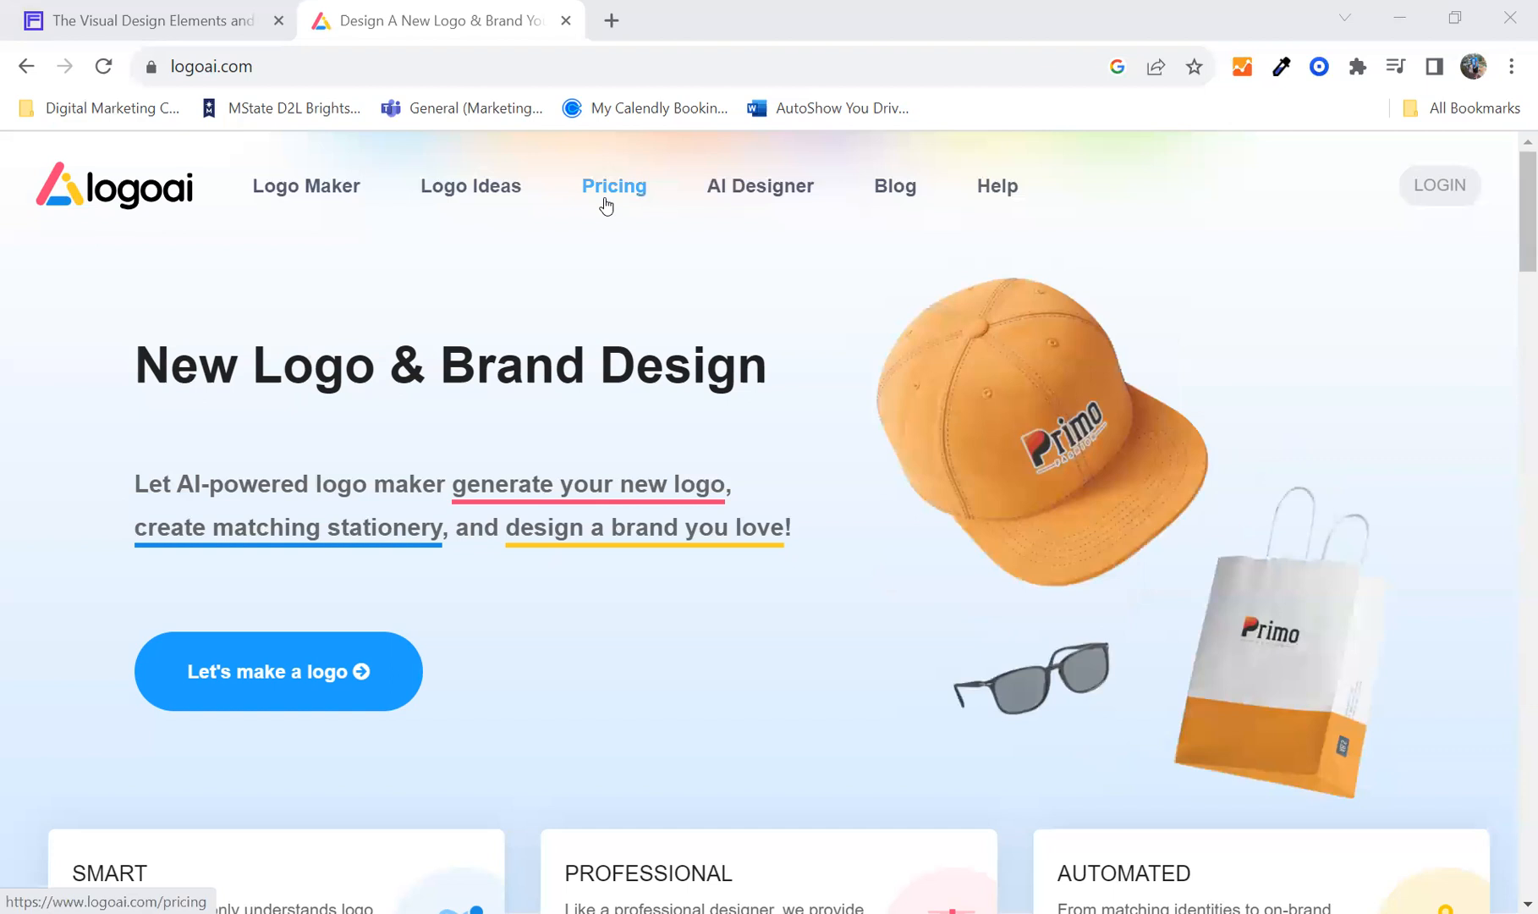
- Go to the pricing page and start the free logo design questionnaire from there
left_click(605, 205)
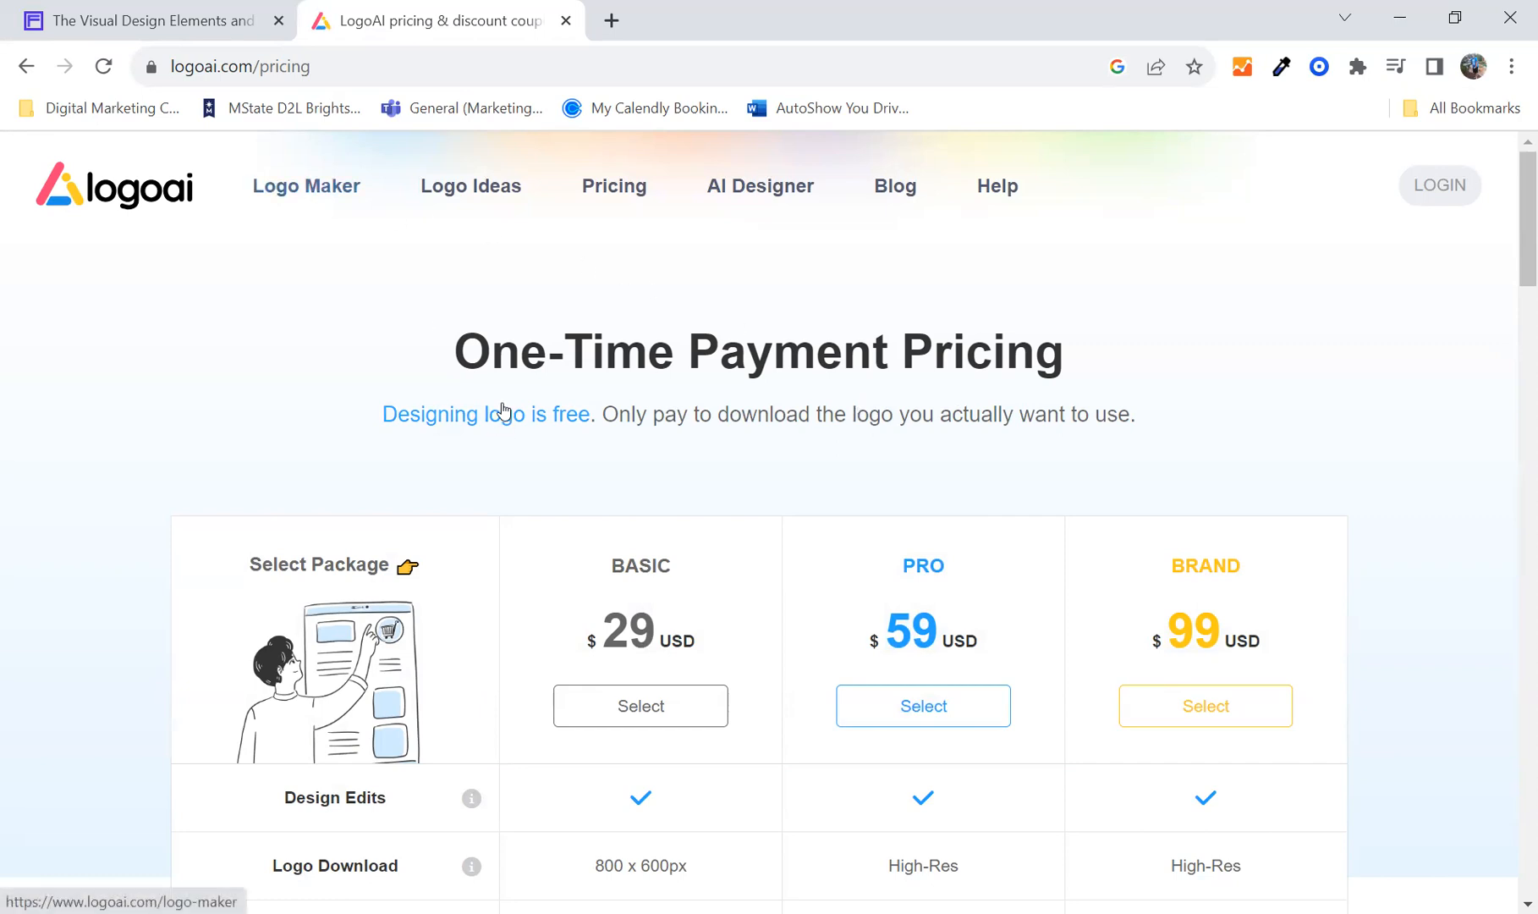
left_click(509, 432)
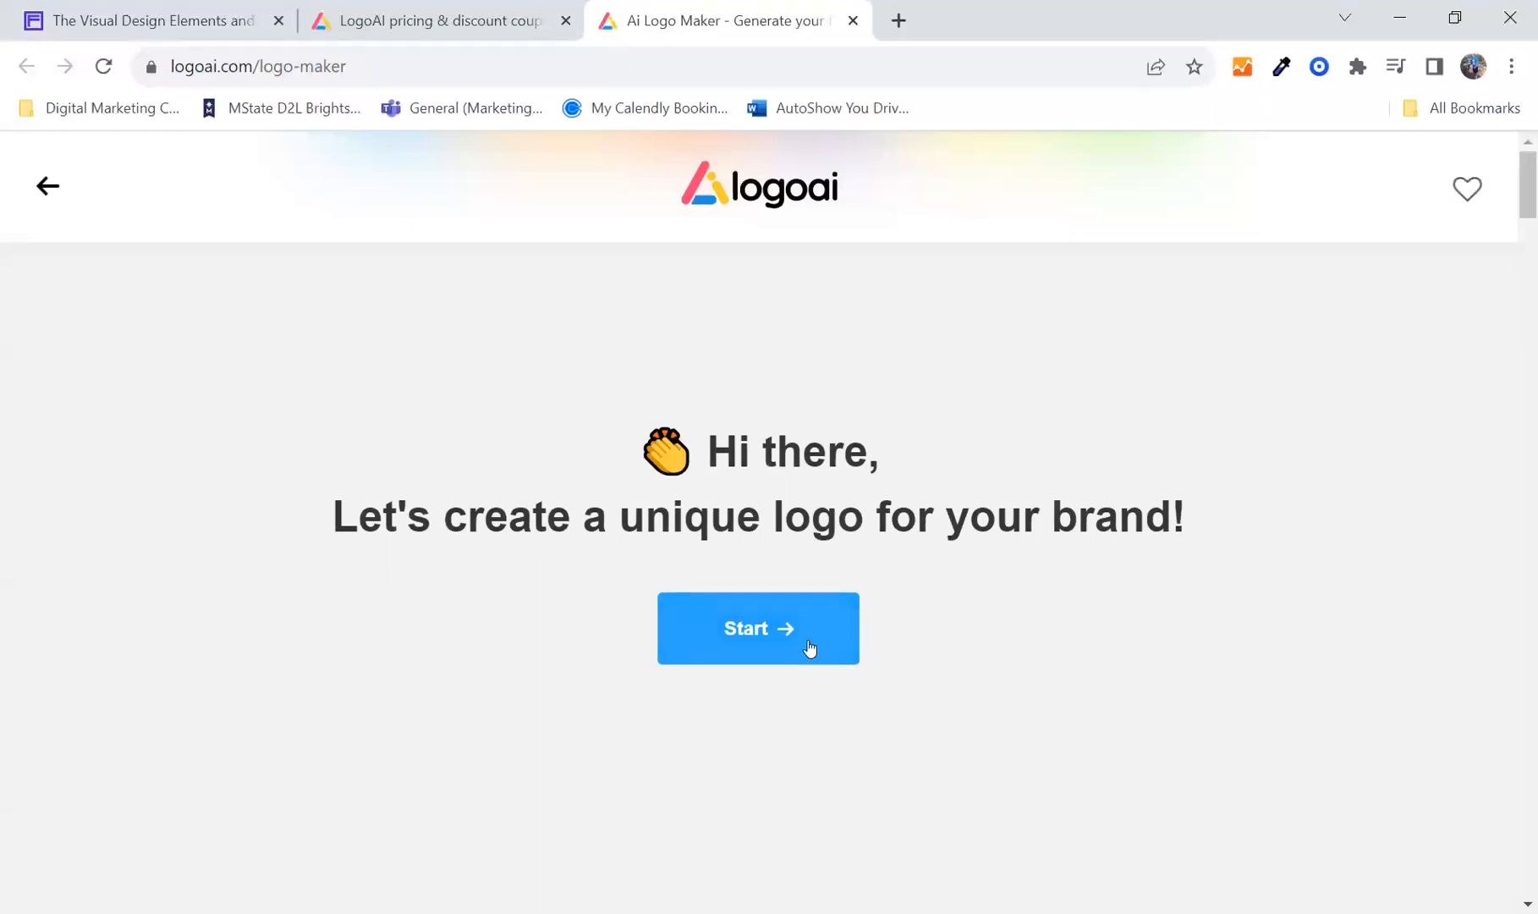
left_click(759, 648)
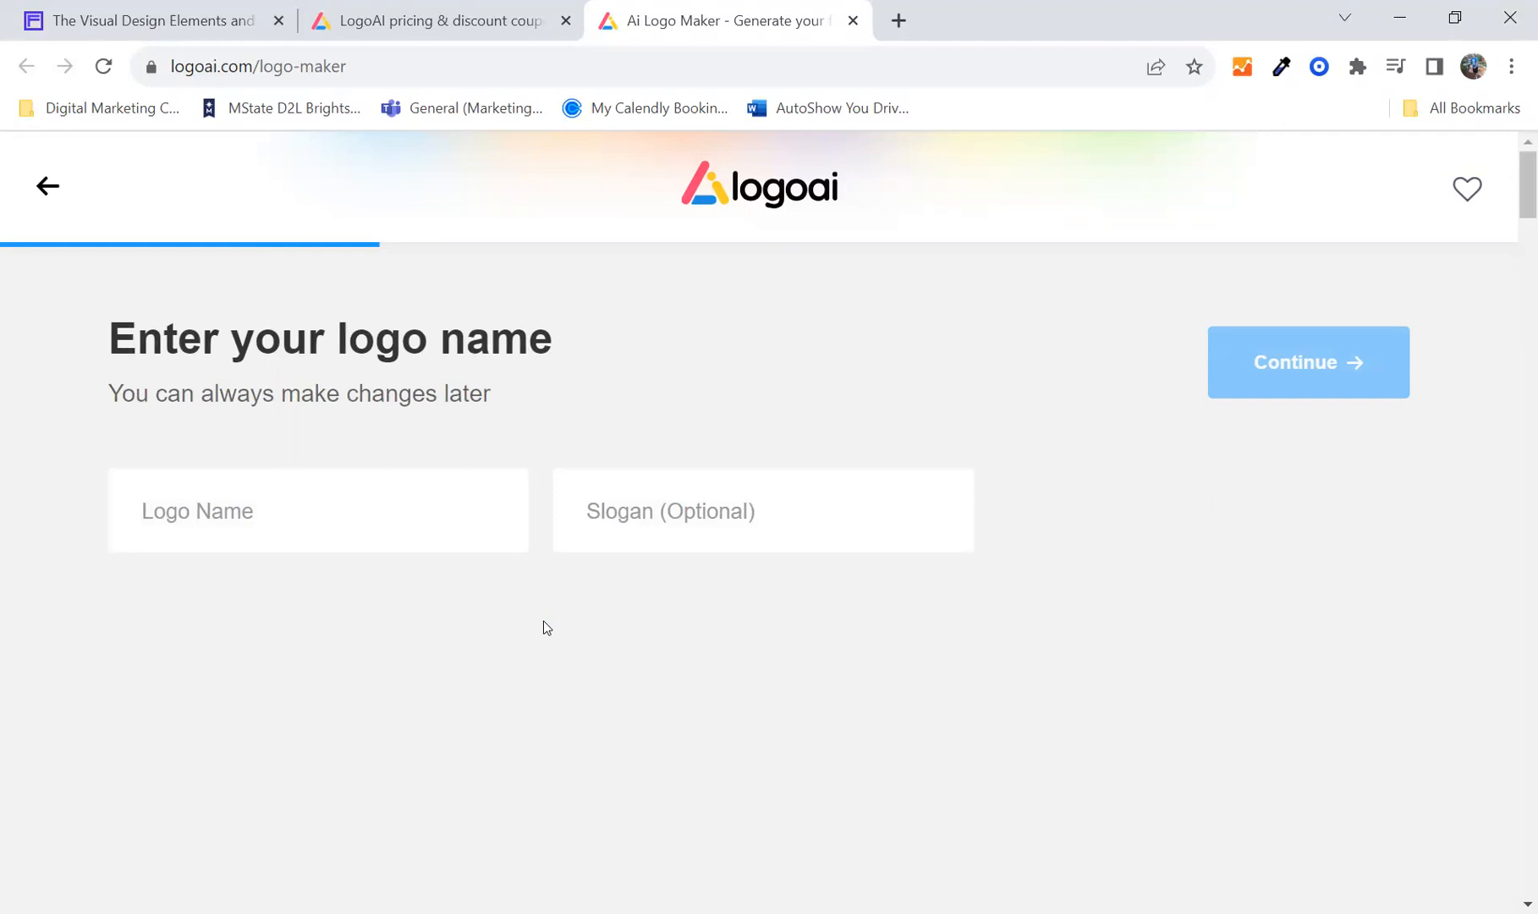
- Enter "Digital Detroit" as the logo name and "Learn from the best in the Midwest." as the slogan, and continue
left_click(365, 509)
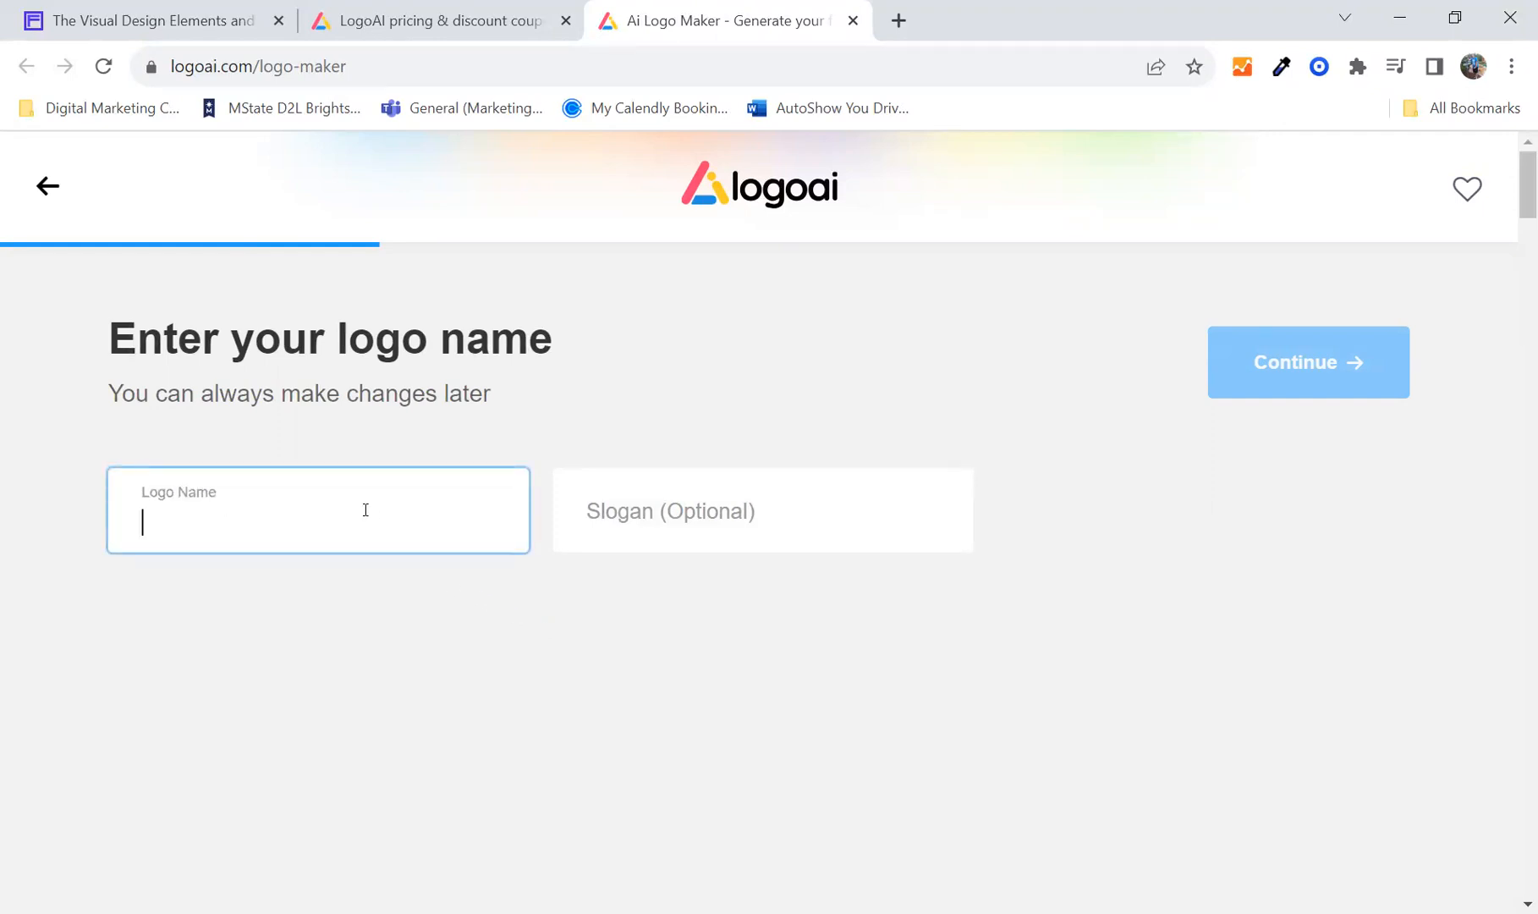
type("D")
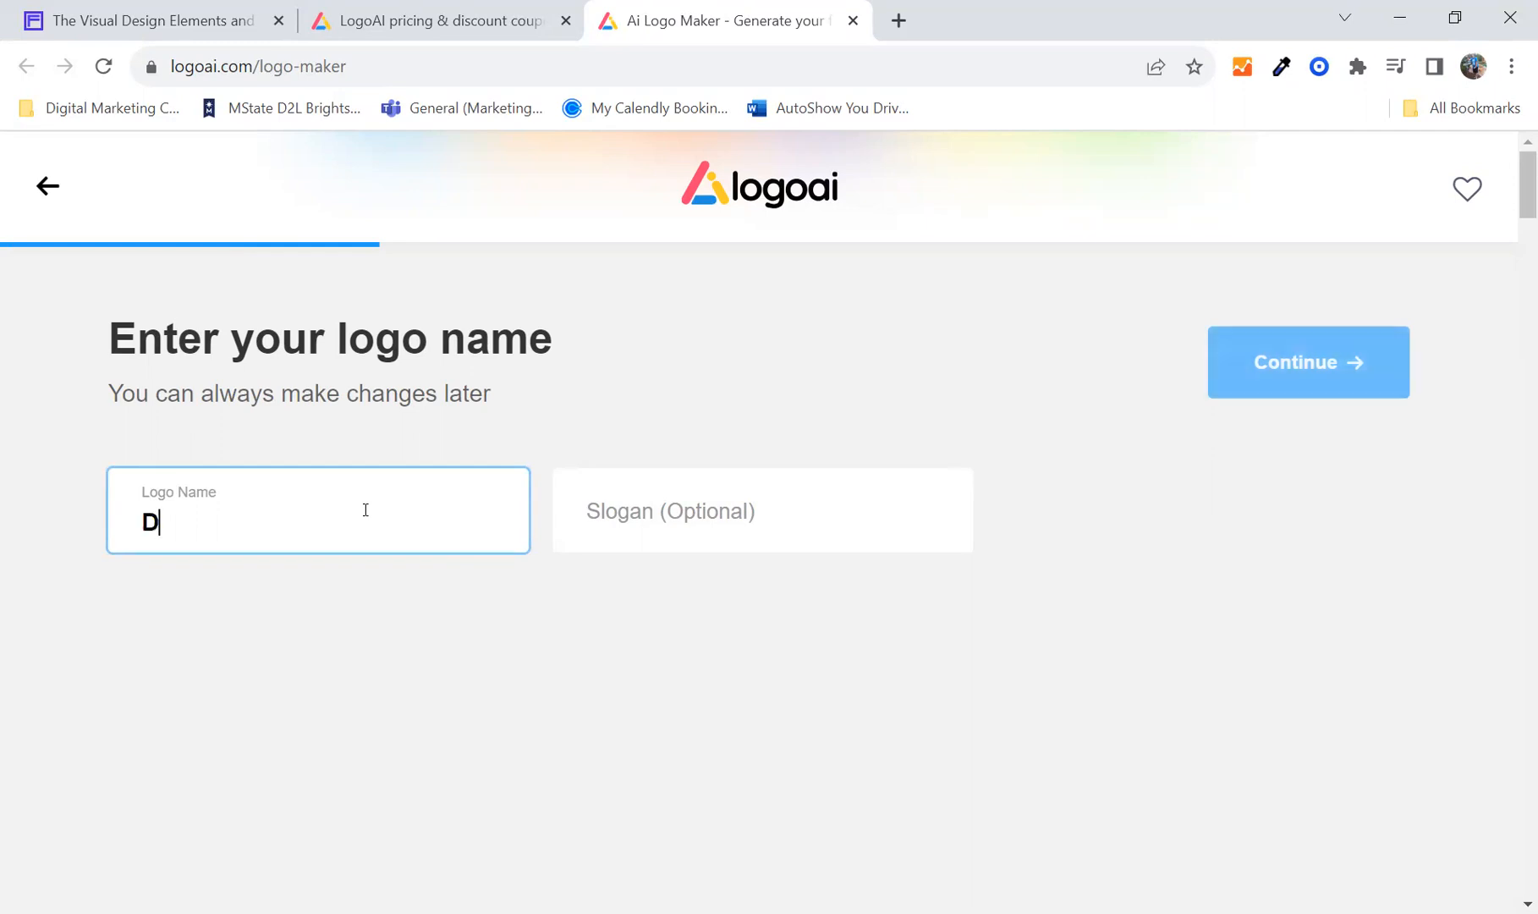
type("igital Detroit")
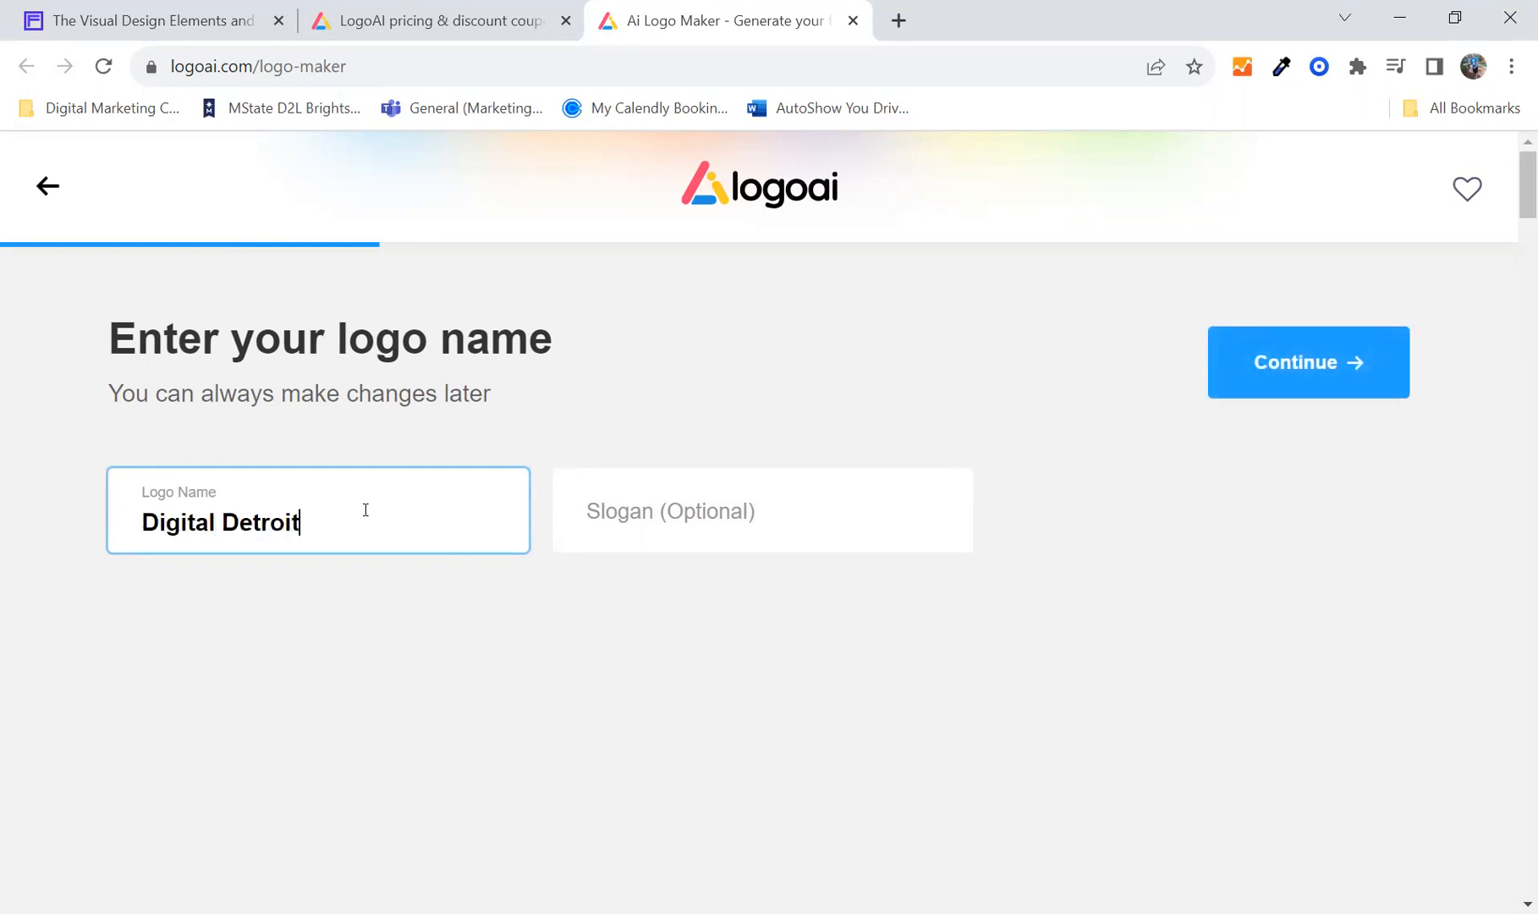
key("Tab")
type("Lear")
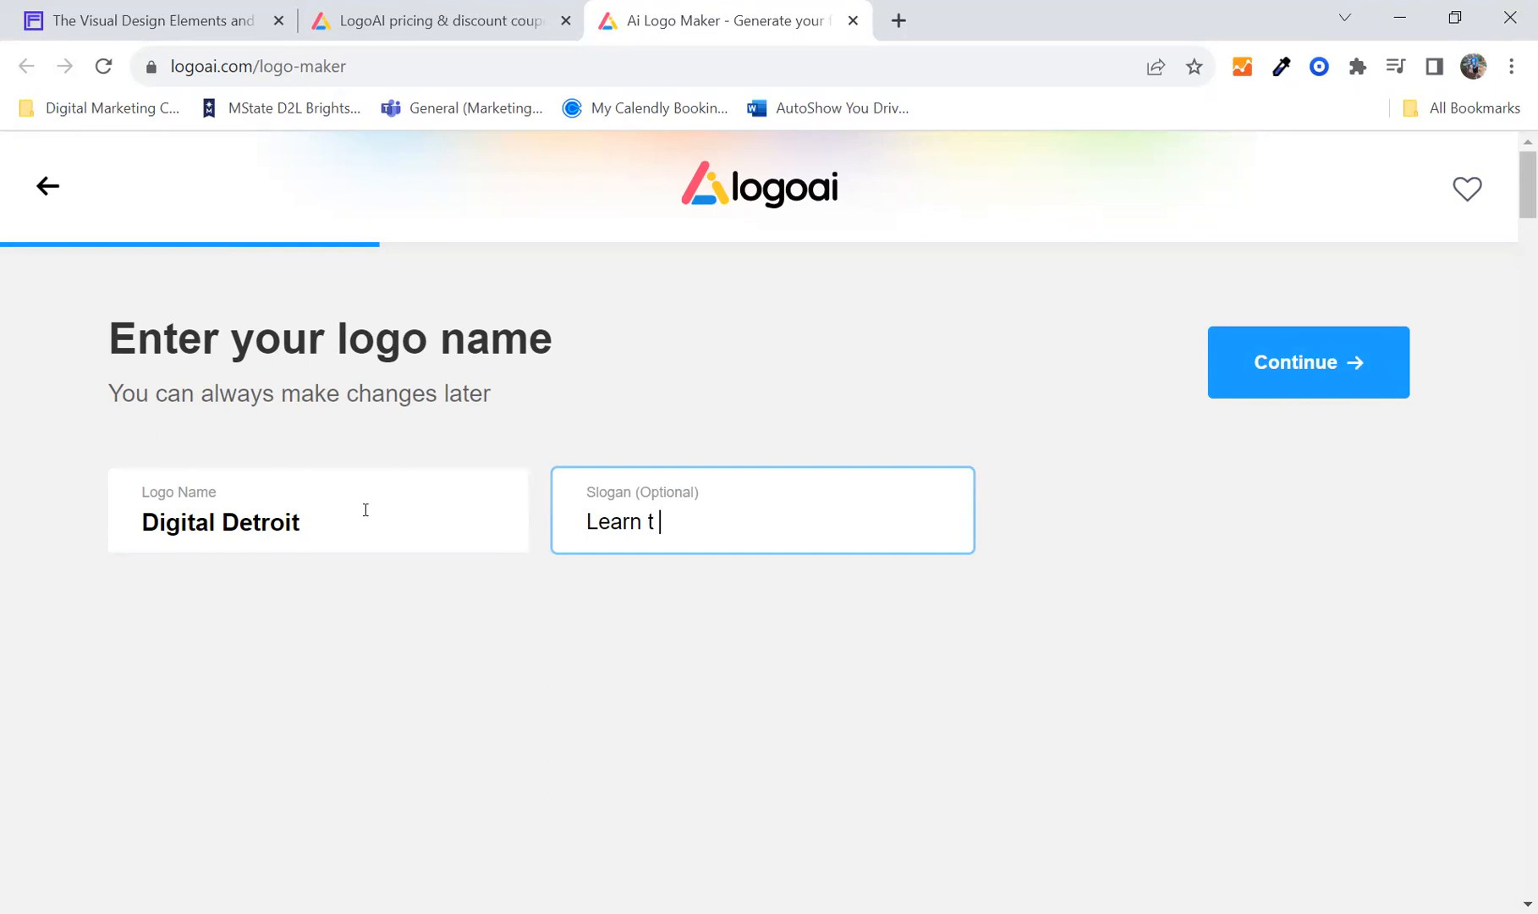
type("from the best in")
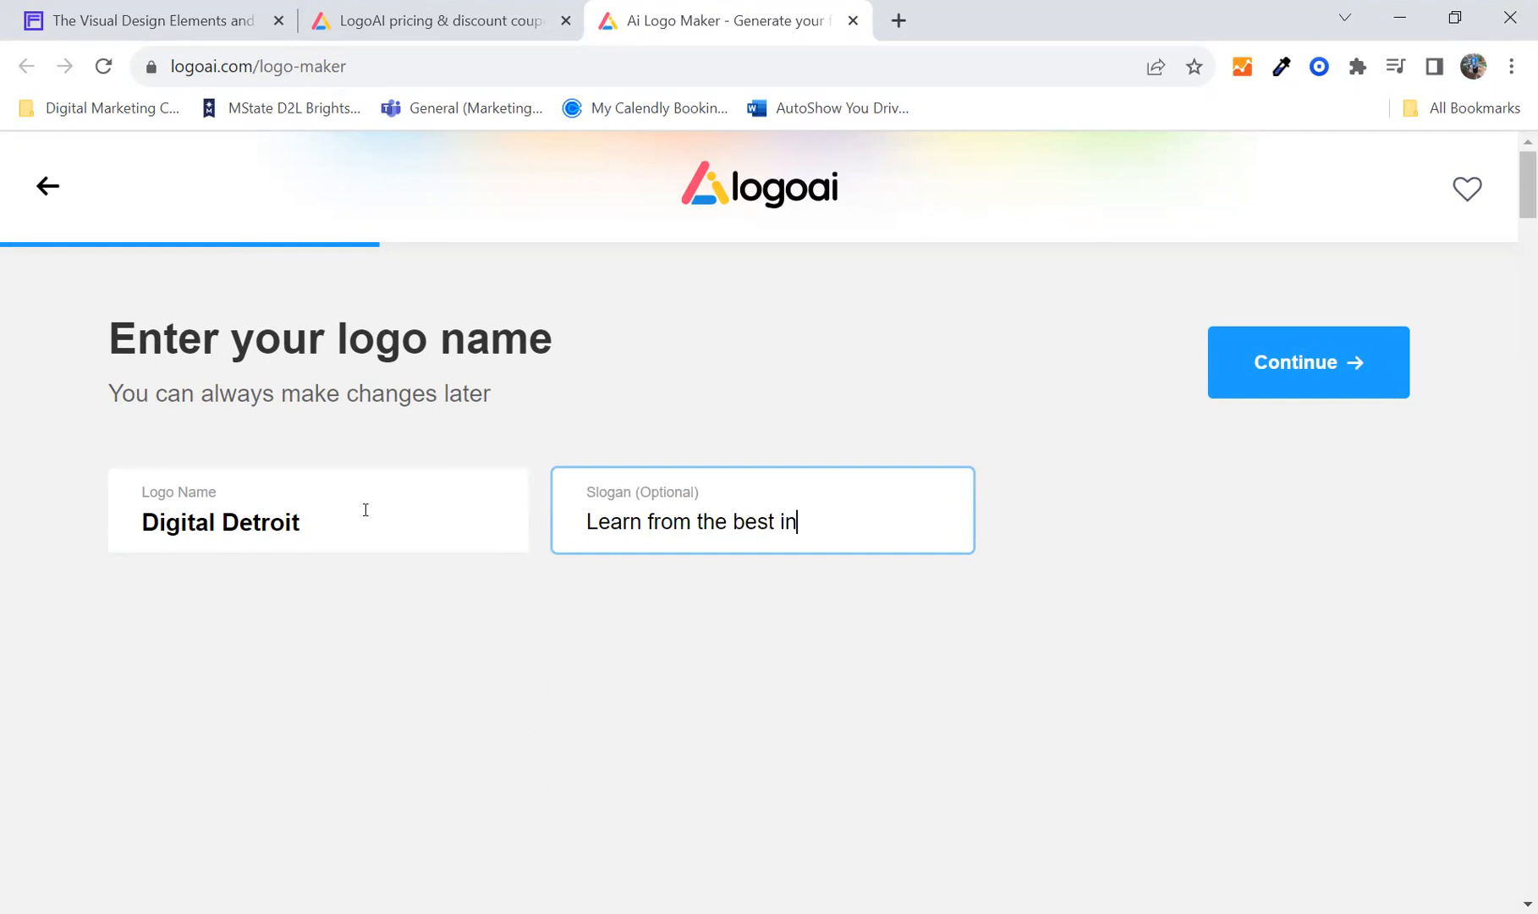
type(" the Midwest.")
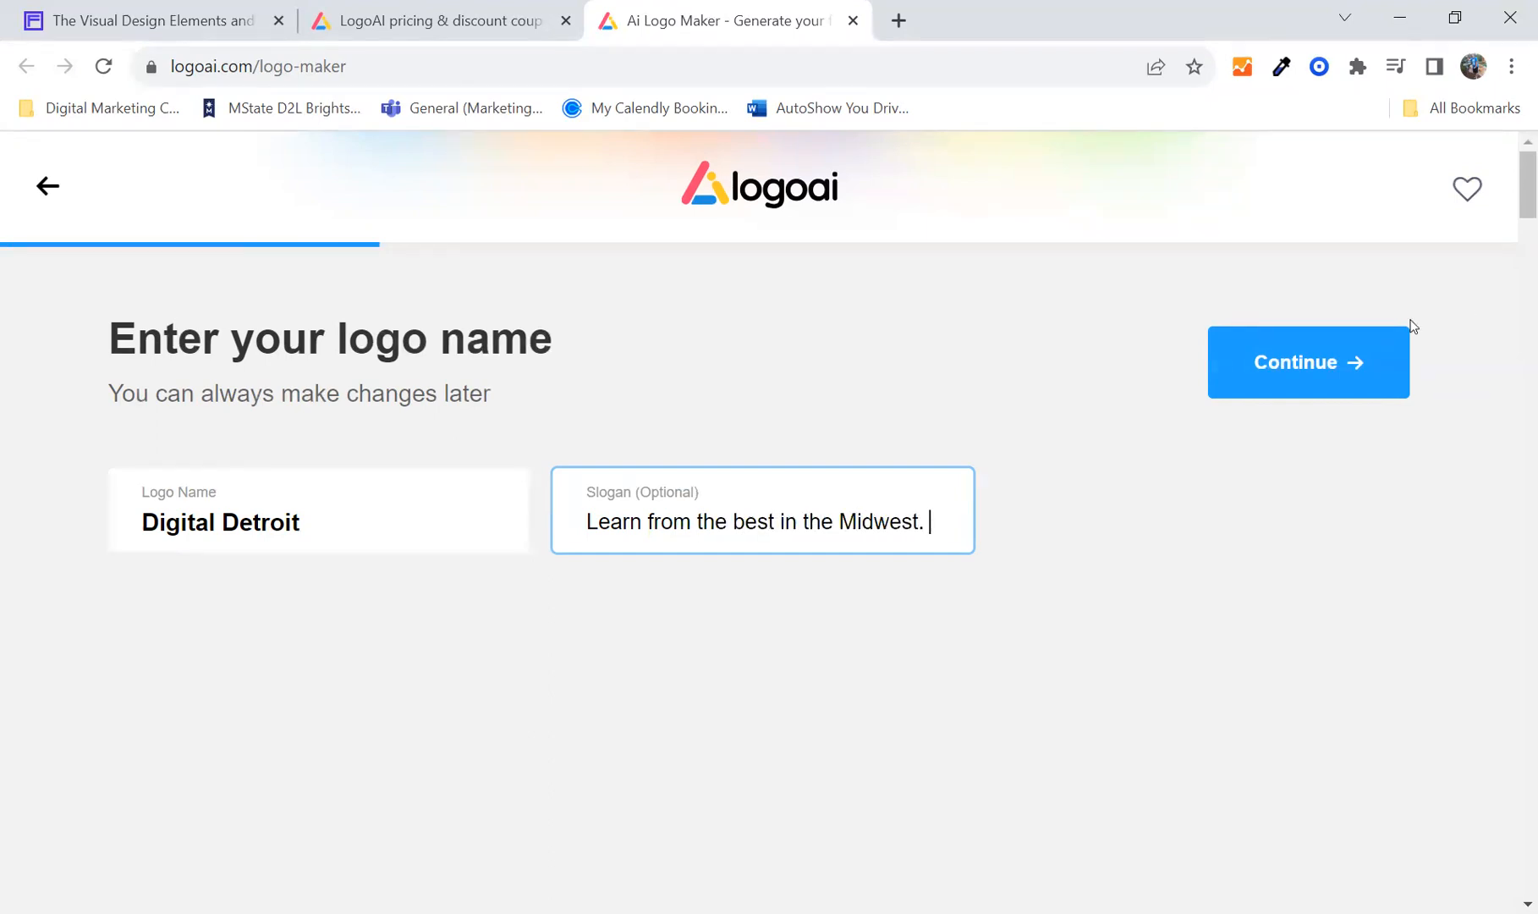
left_click(1270, 367)
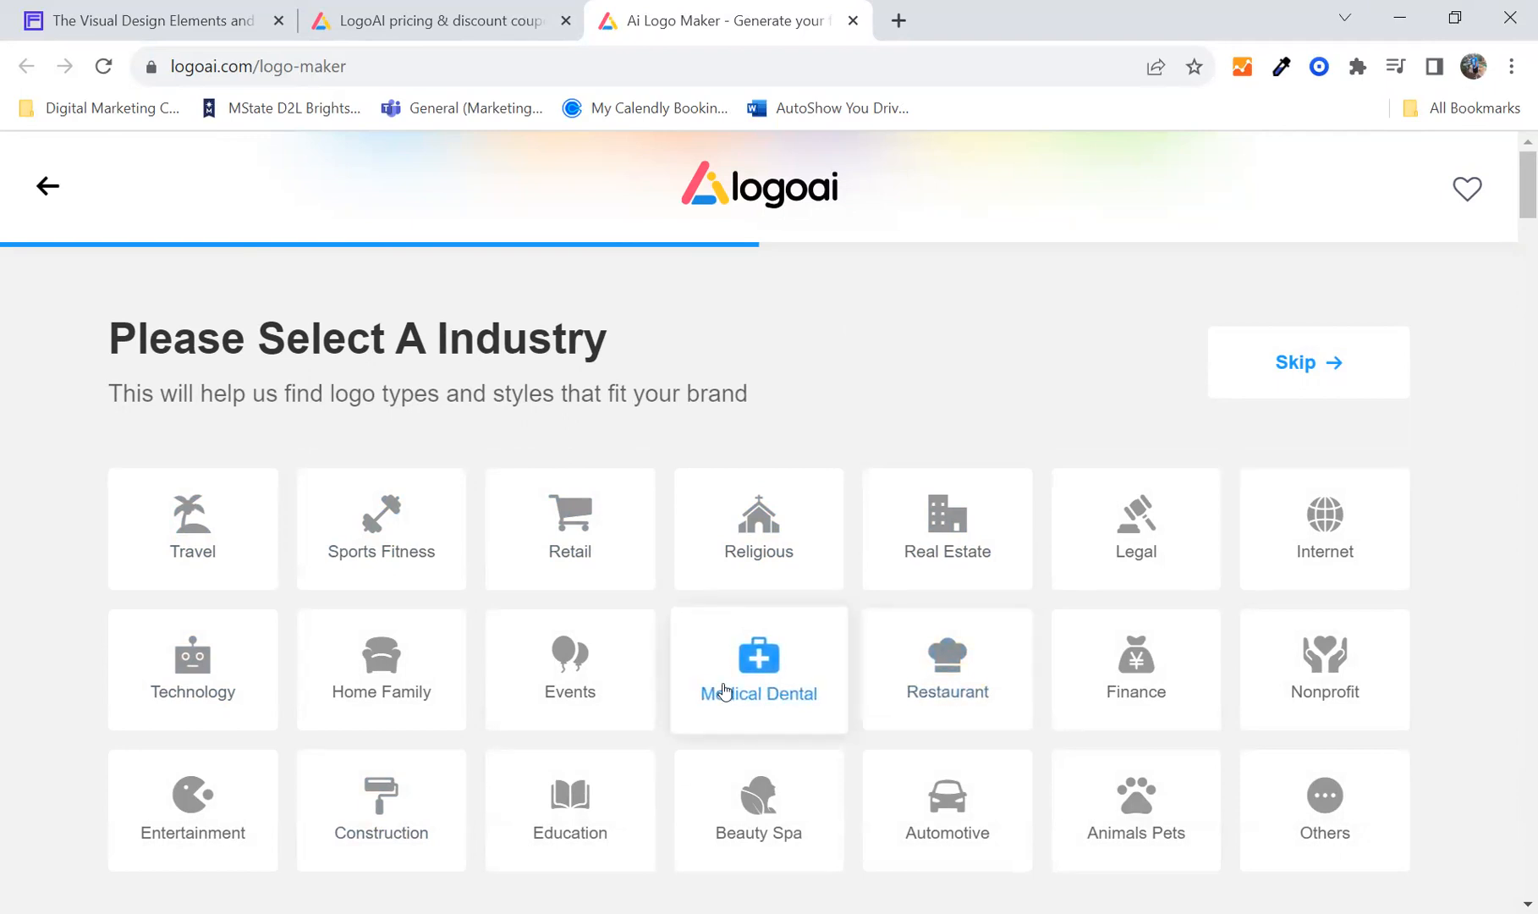
- Choose Education as the industry and Cold as the color scheme, and continue to the font styles
left_click(604, 817)
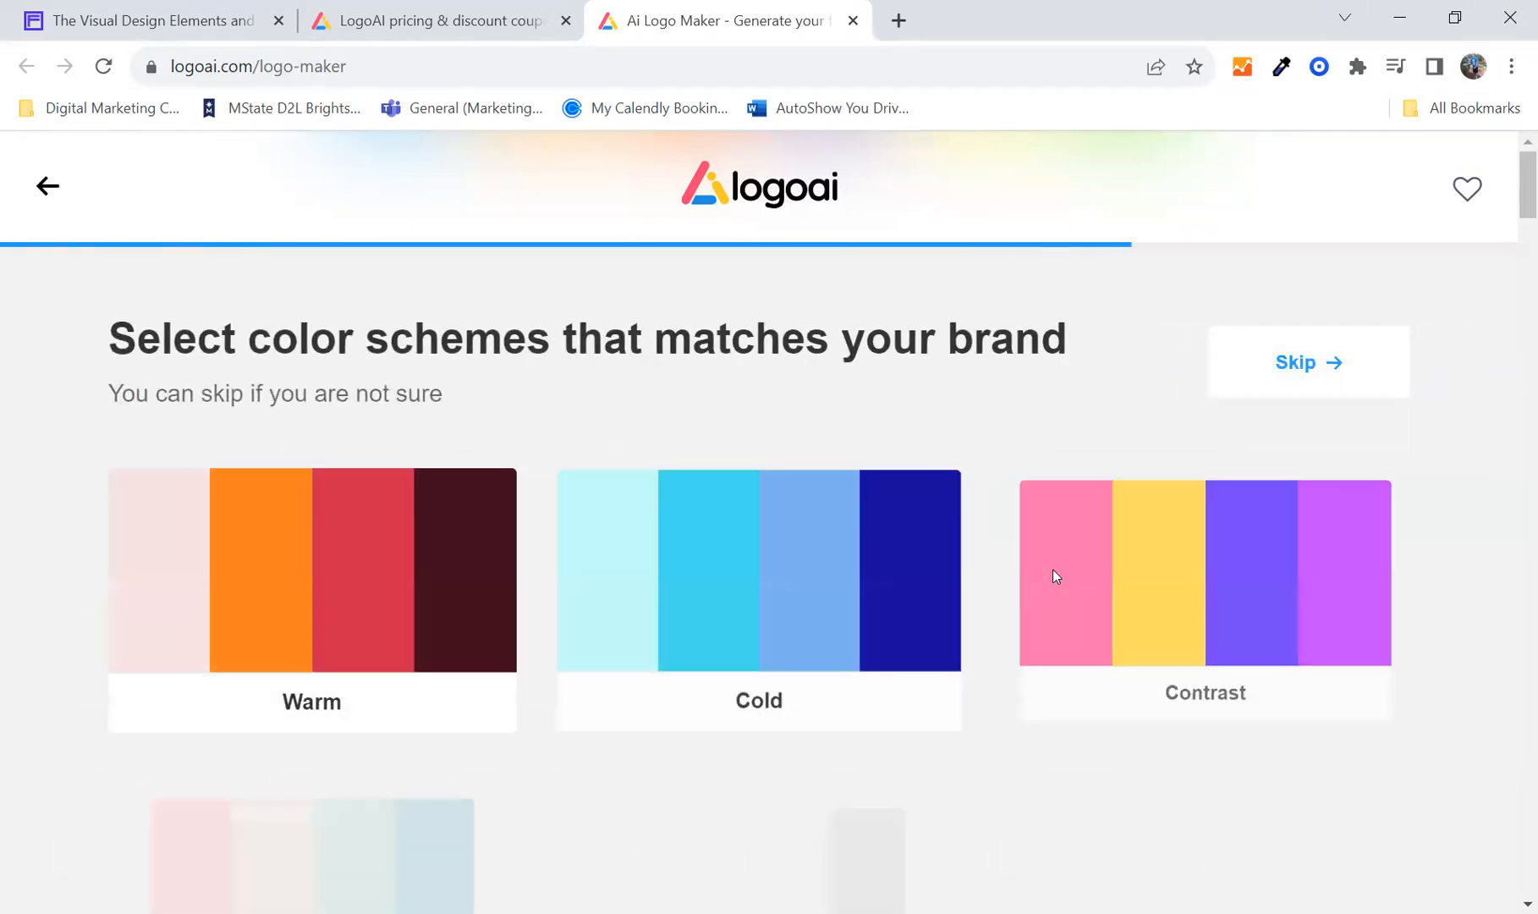
scroll(952, 831, "down", 1)
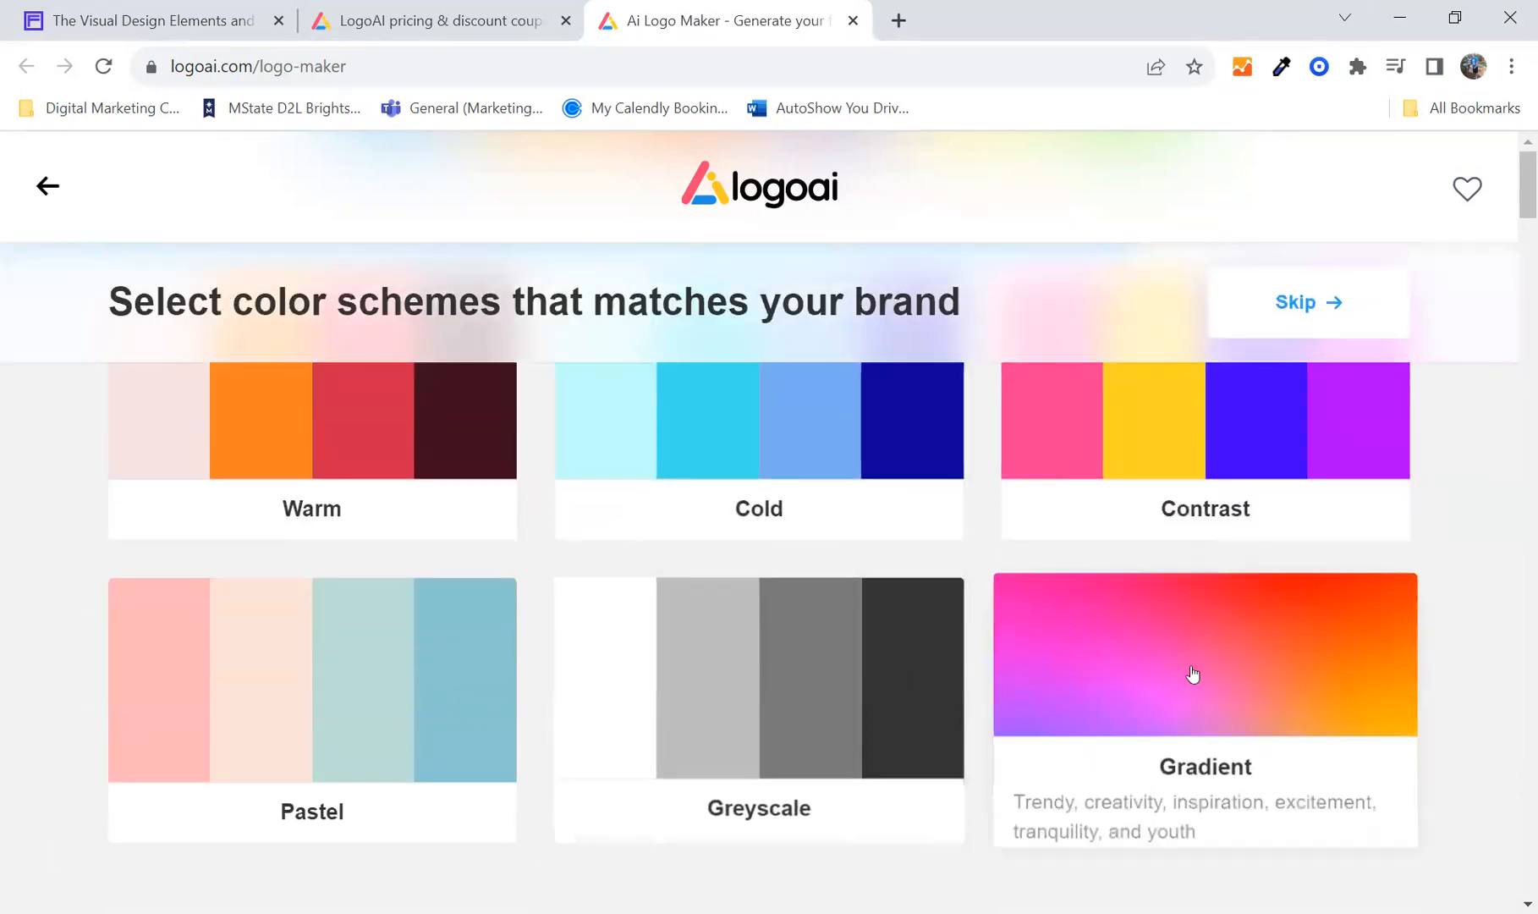
scroll(1195, 677, "up", 1)
left_click(831, 609)
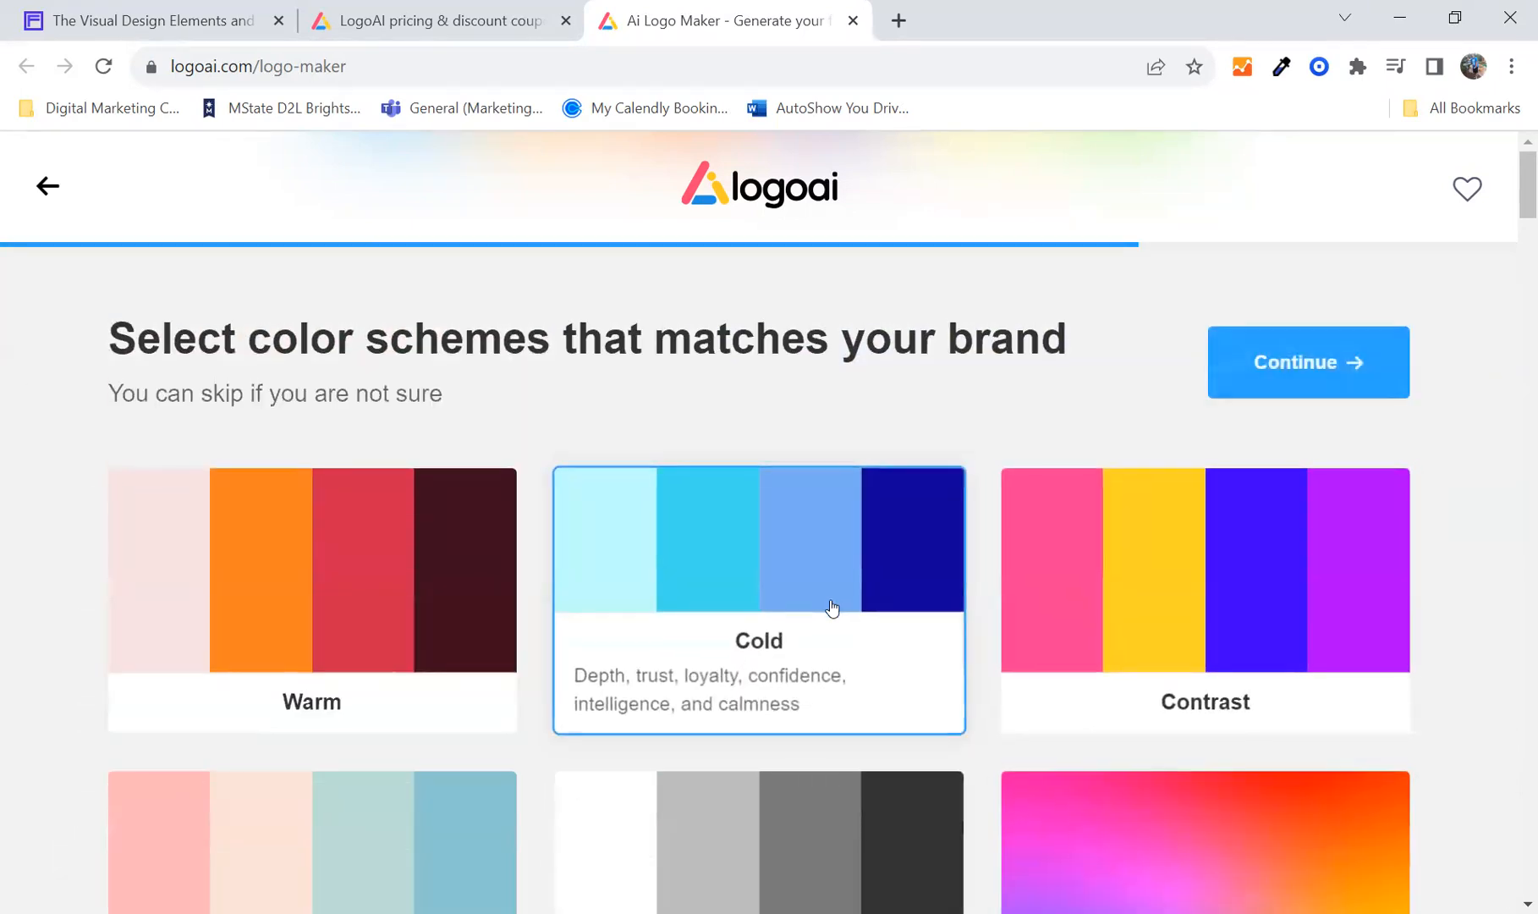
left_click(1294, 360)
- Choose the Futuristic font style and generate the logo designs
scroll(848, 498, "down", 2)
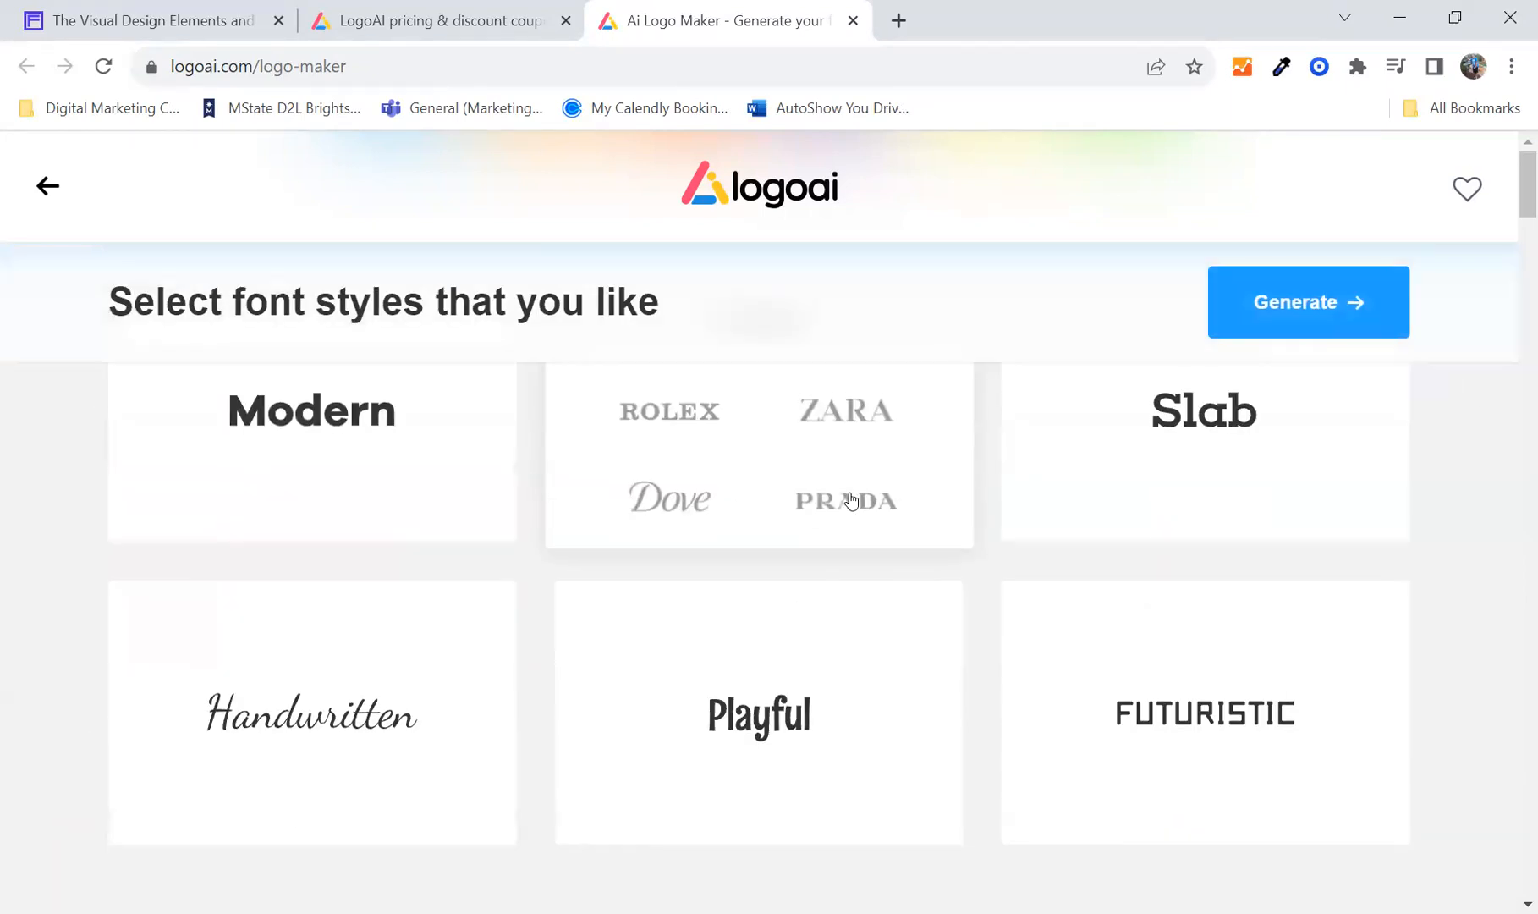
scroll(1483, 745, "up", 2)
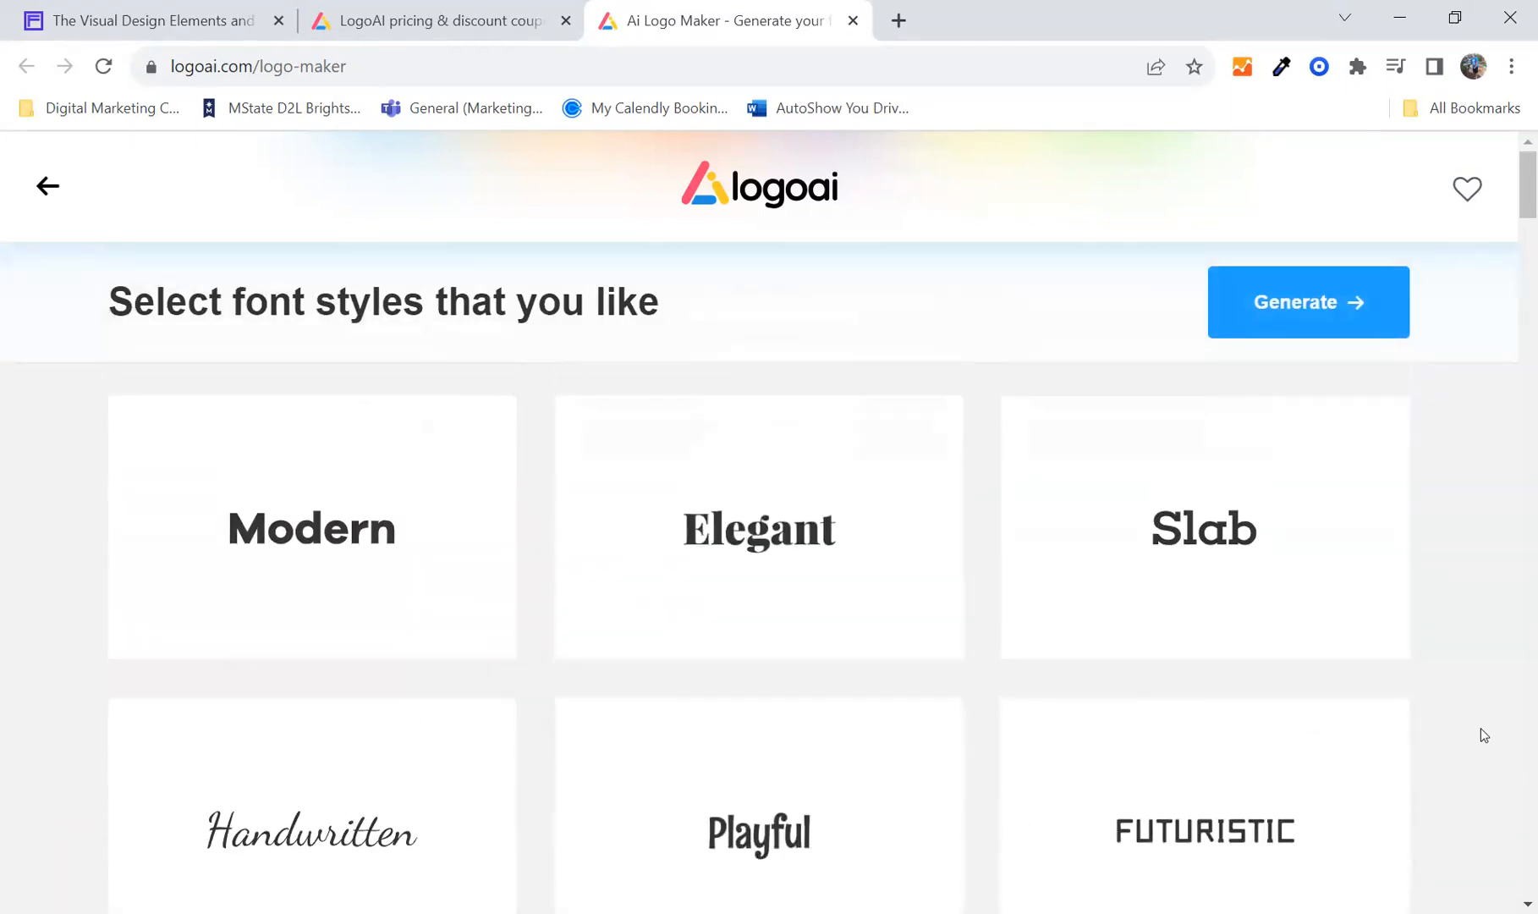
left_click(1309, 783)
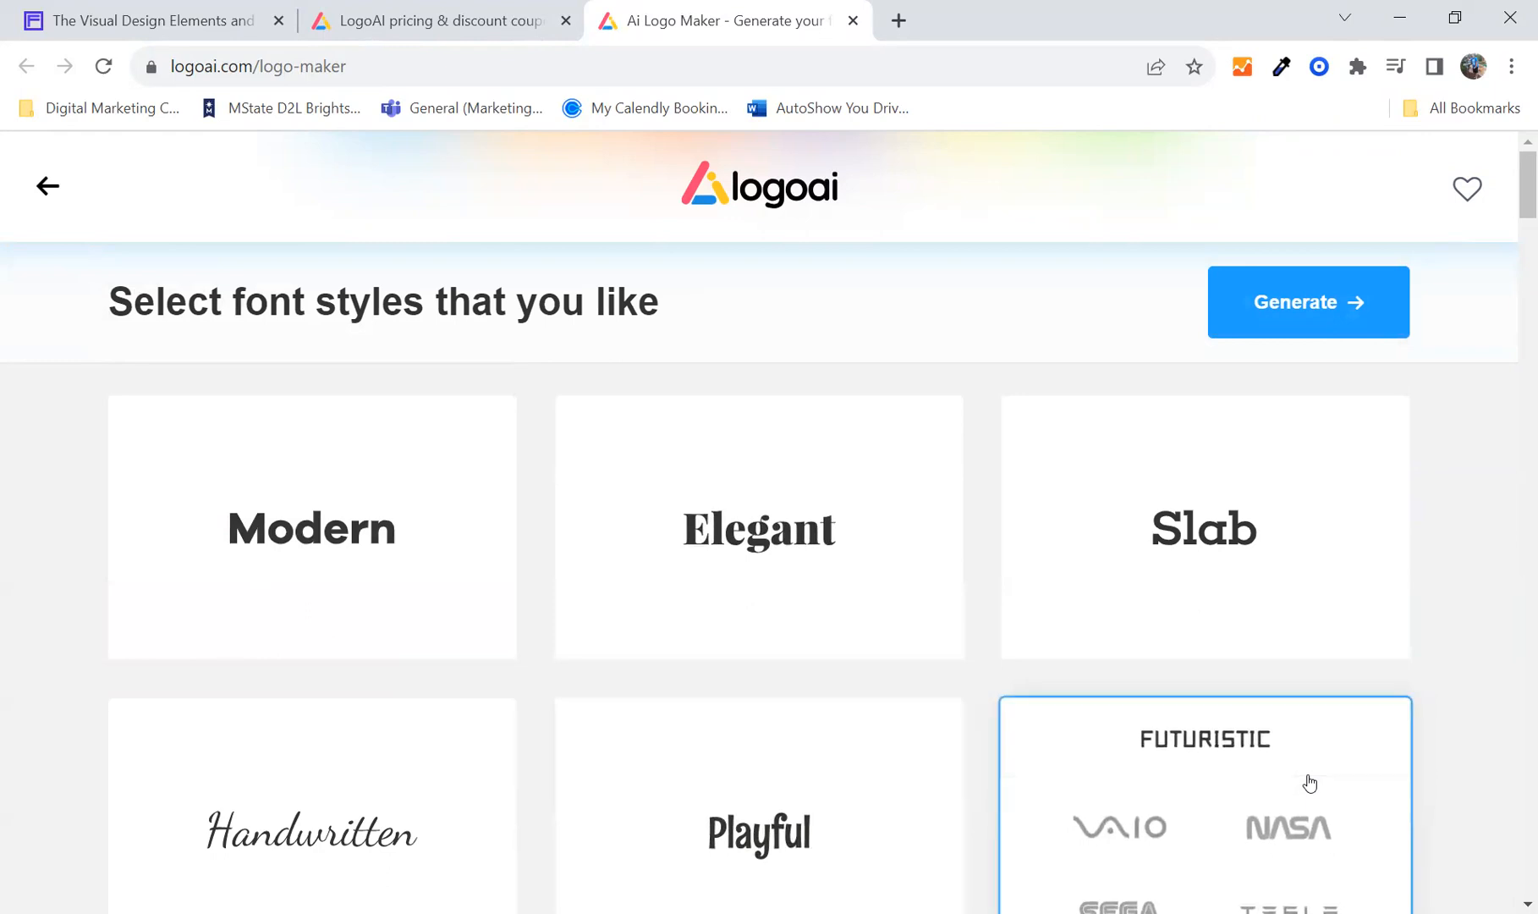
left_click(1301, 288)
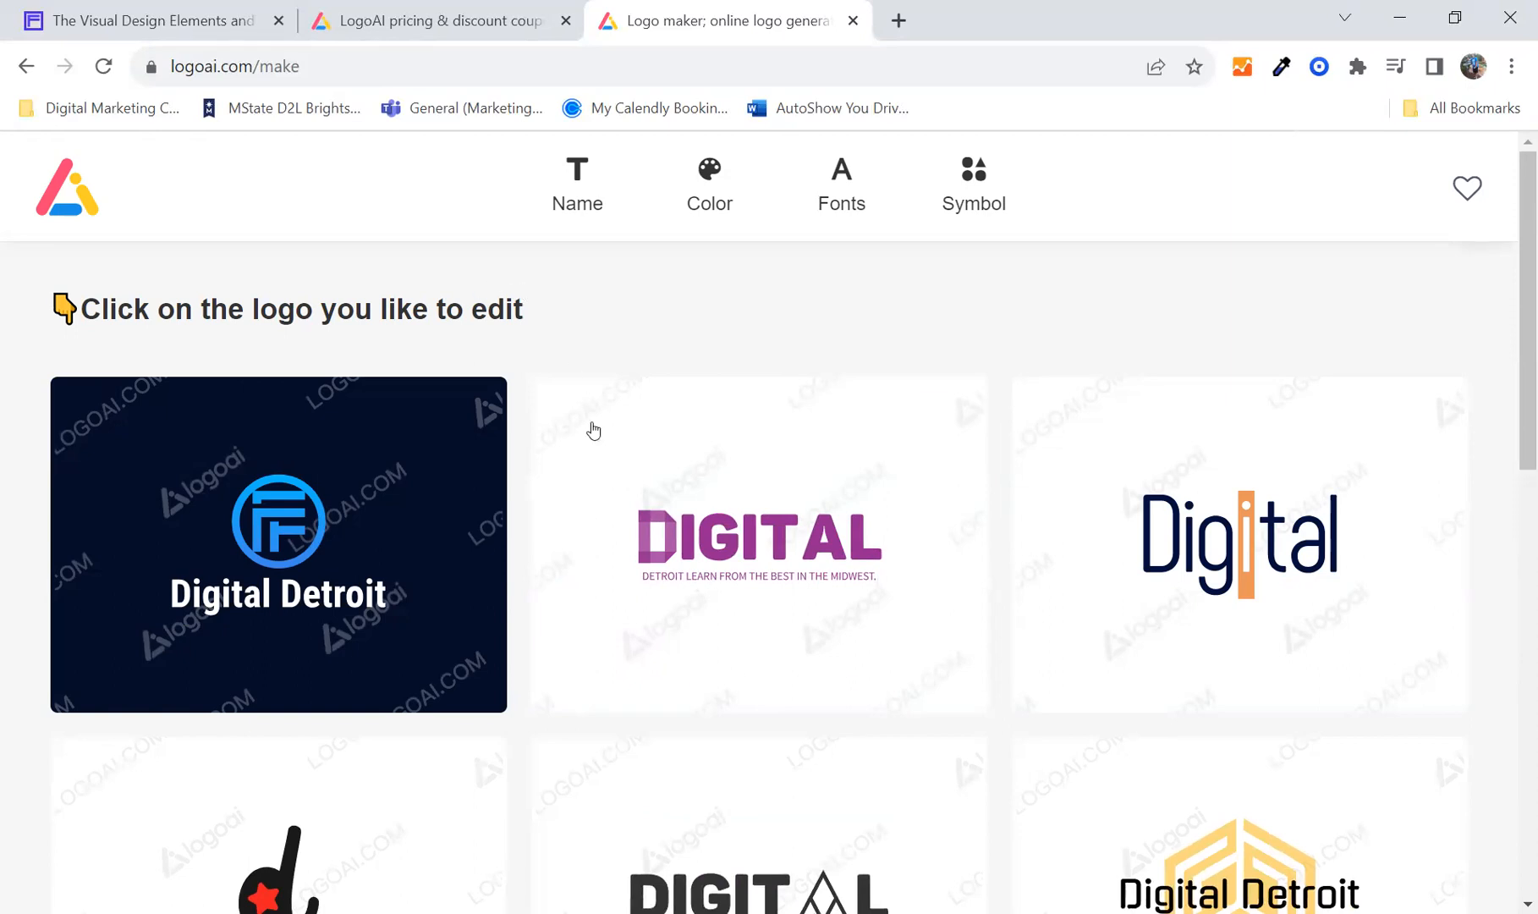
- Look through the generated Digital Detroit logos and compare their symbols, fonts and colors
scroll(762, 508, "down", 10)
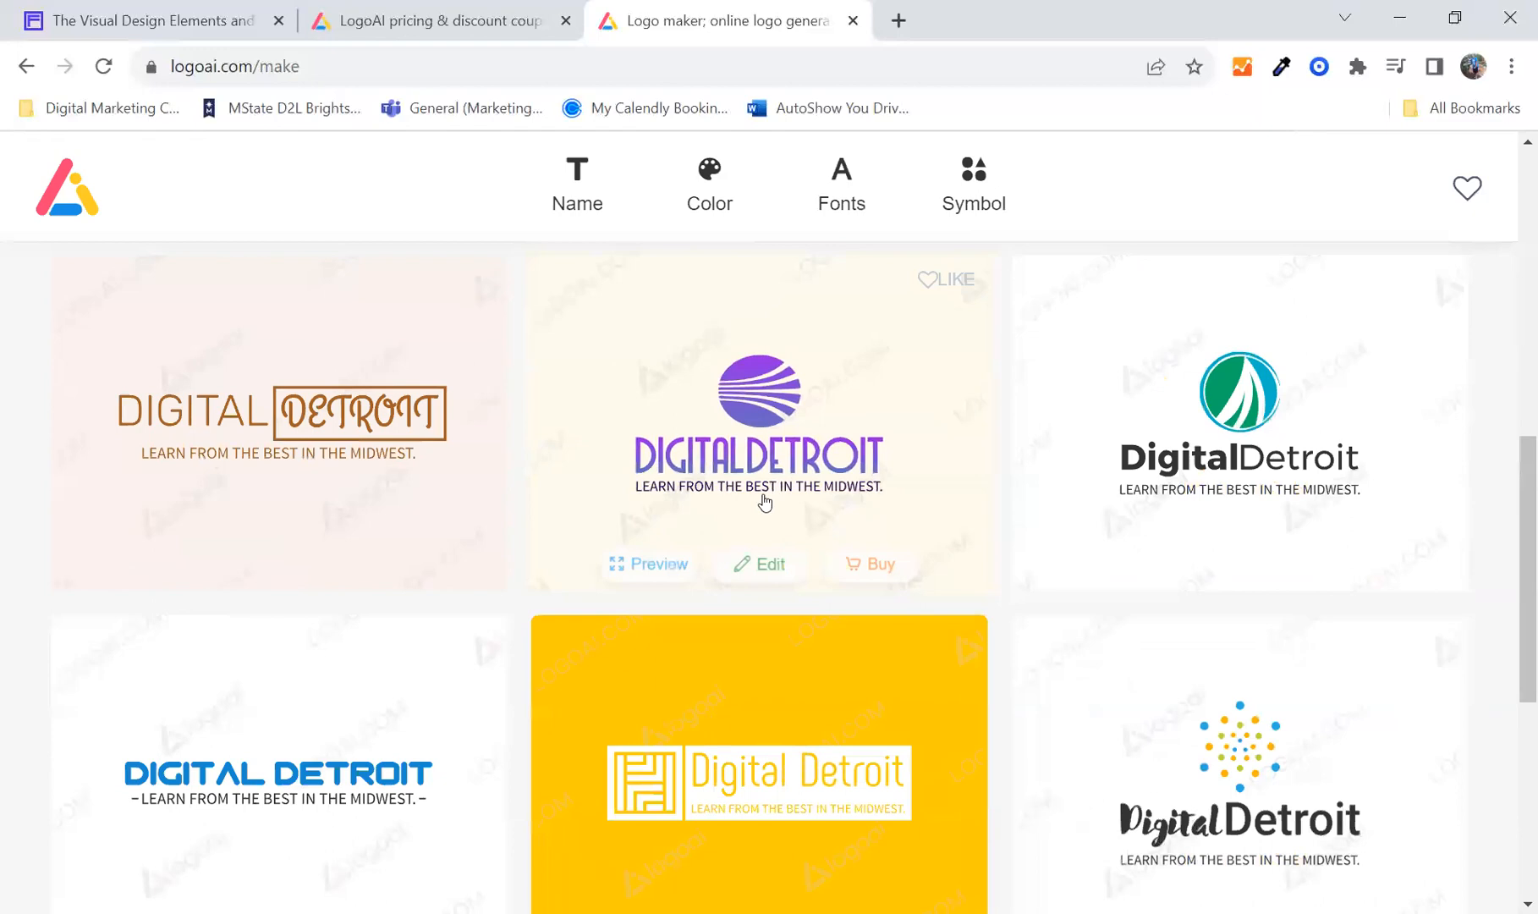
scroll(764, 504, "down", 4)
scroll(813, 635, "up", 2)
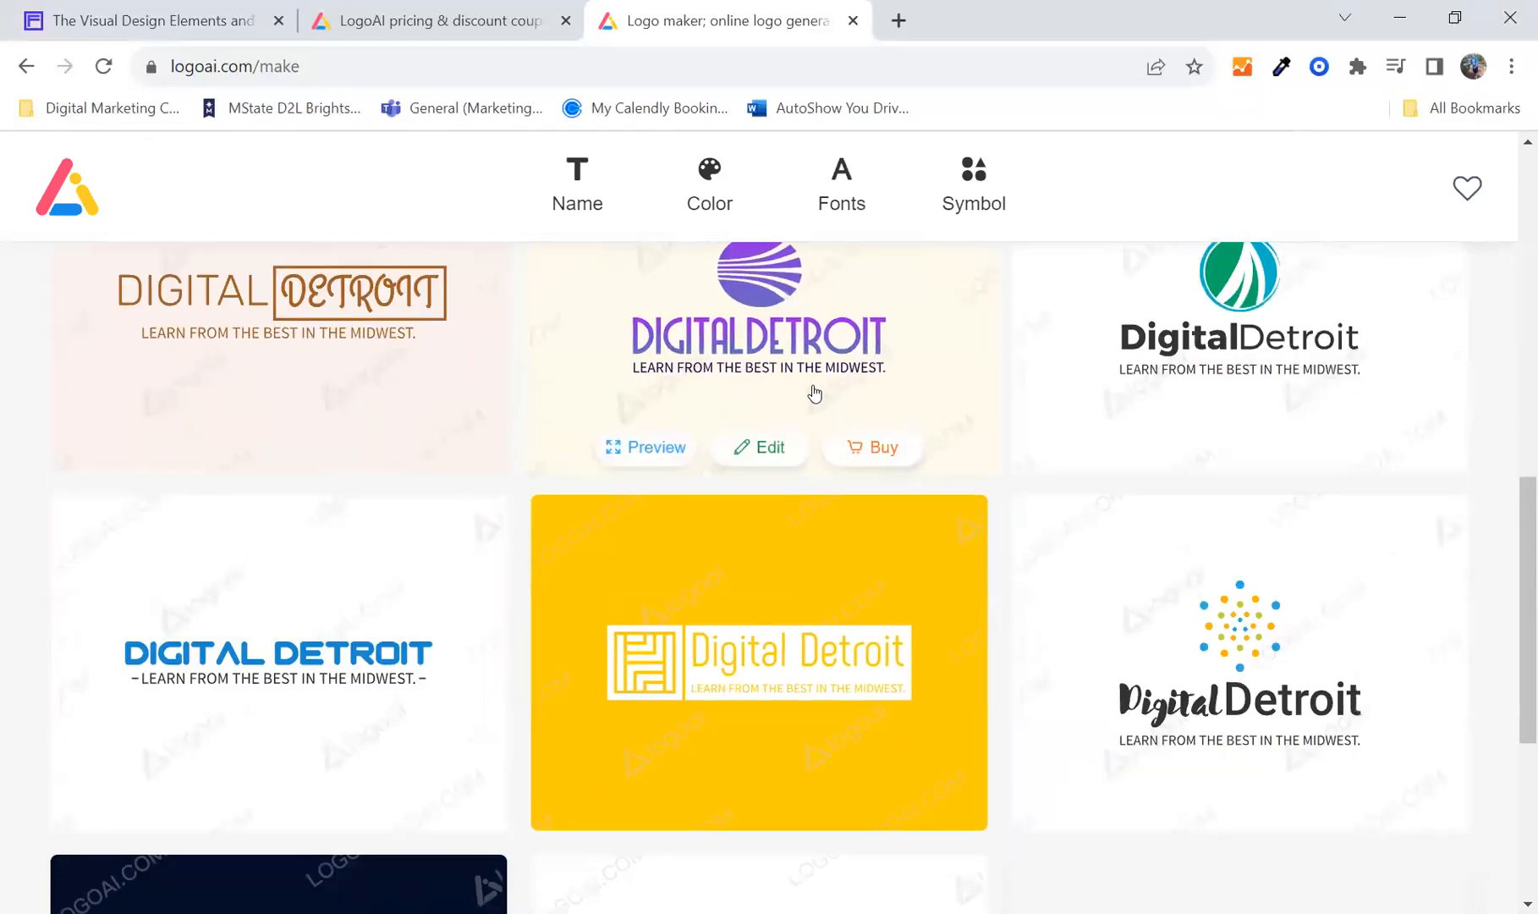
scroll(814, 393, "up", 1)
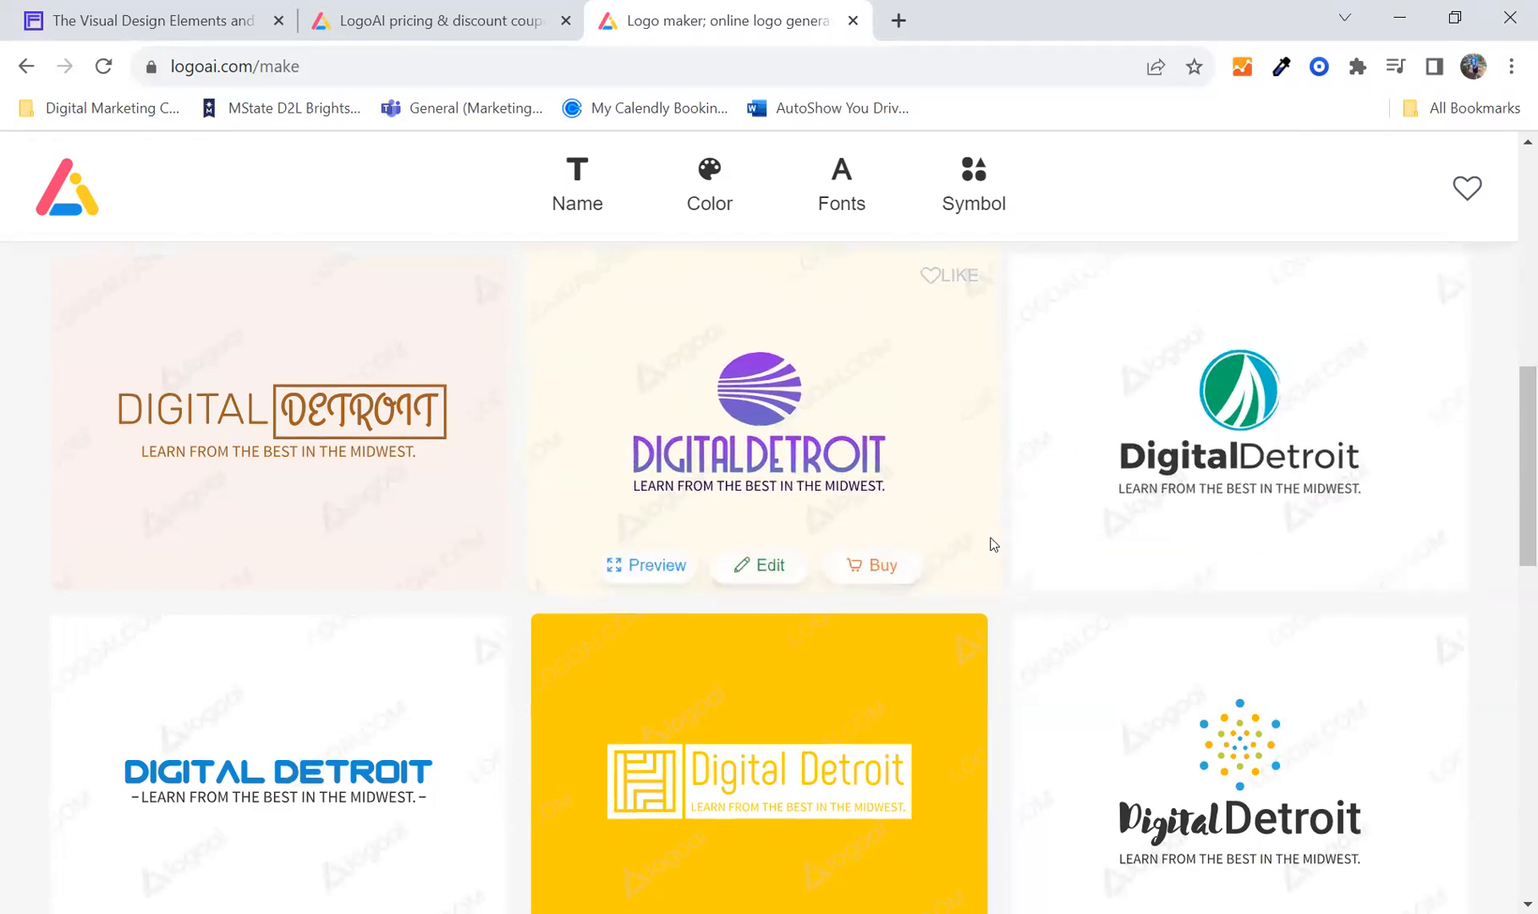
scroll(812, 559, "down", 4)
scroll(676, 592, "down", 3)
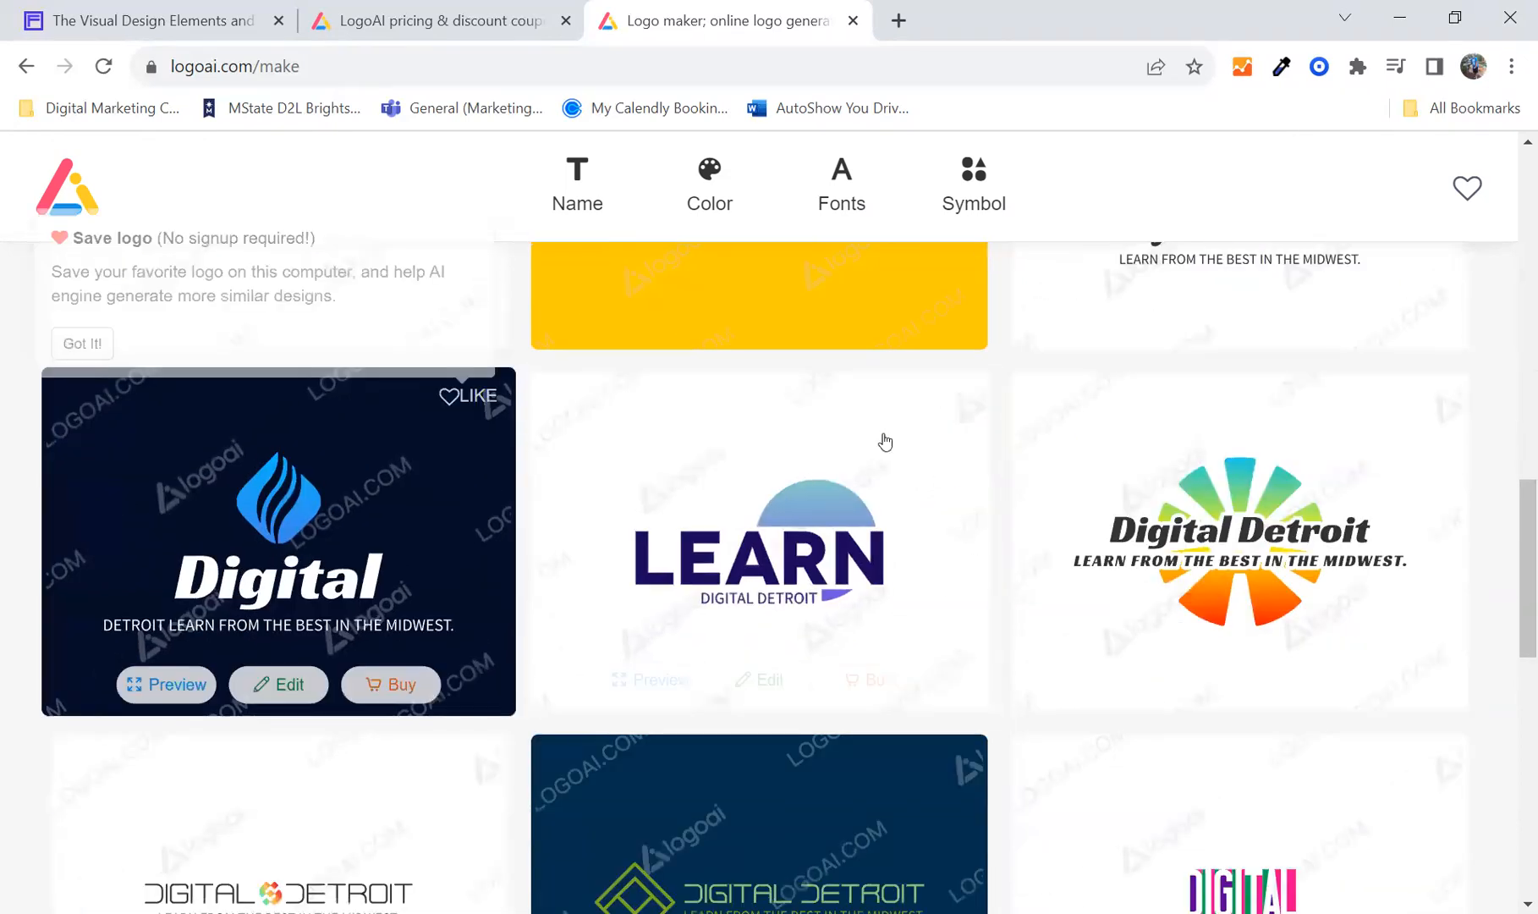
scroll(659, 535, "down", 6)
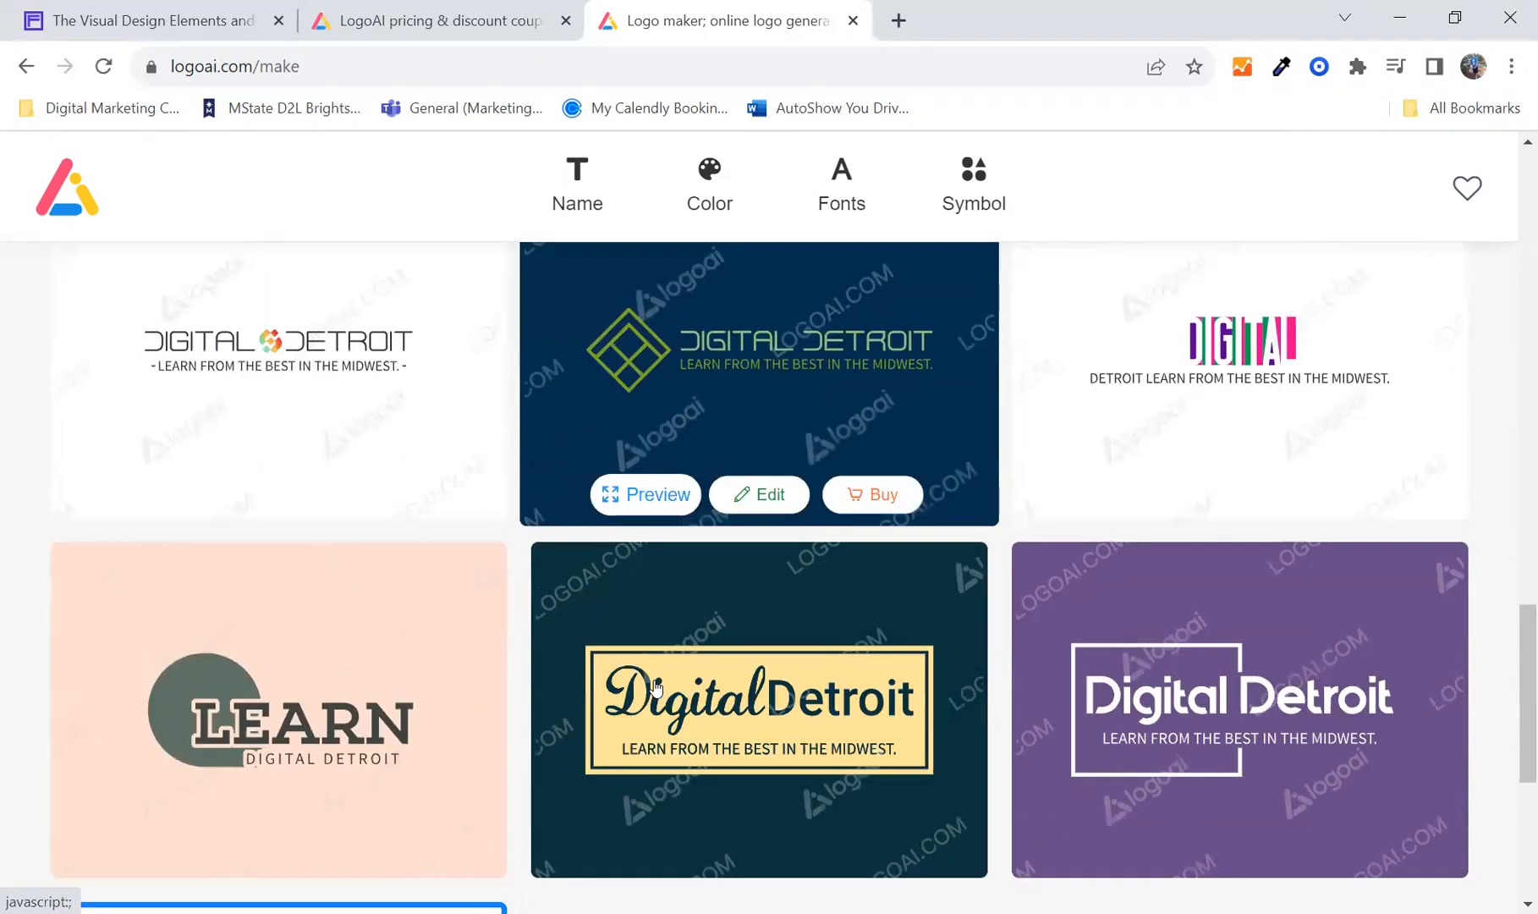
scroll(736, 643, "down", 2)
scroll(742, 636, "up", 7)
scroll(741, 635, "up", 10)
scroll(742, 635, "up", 3)
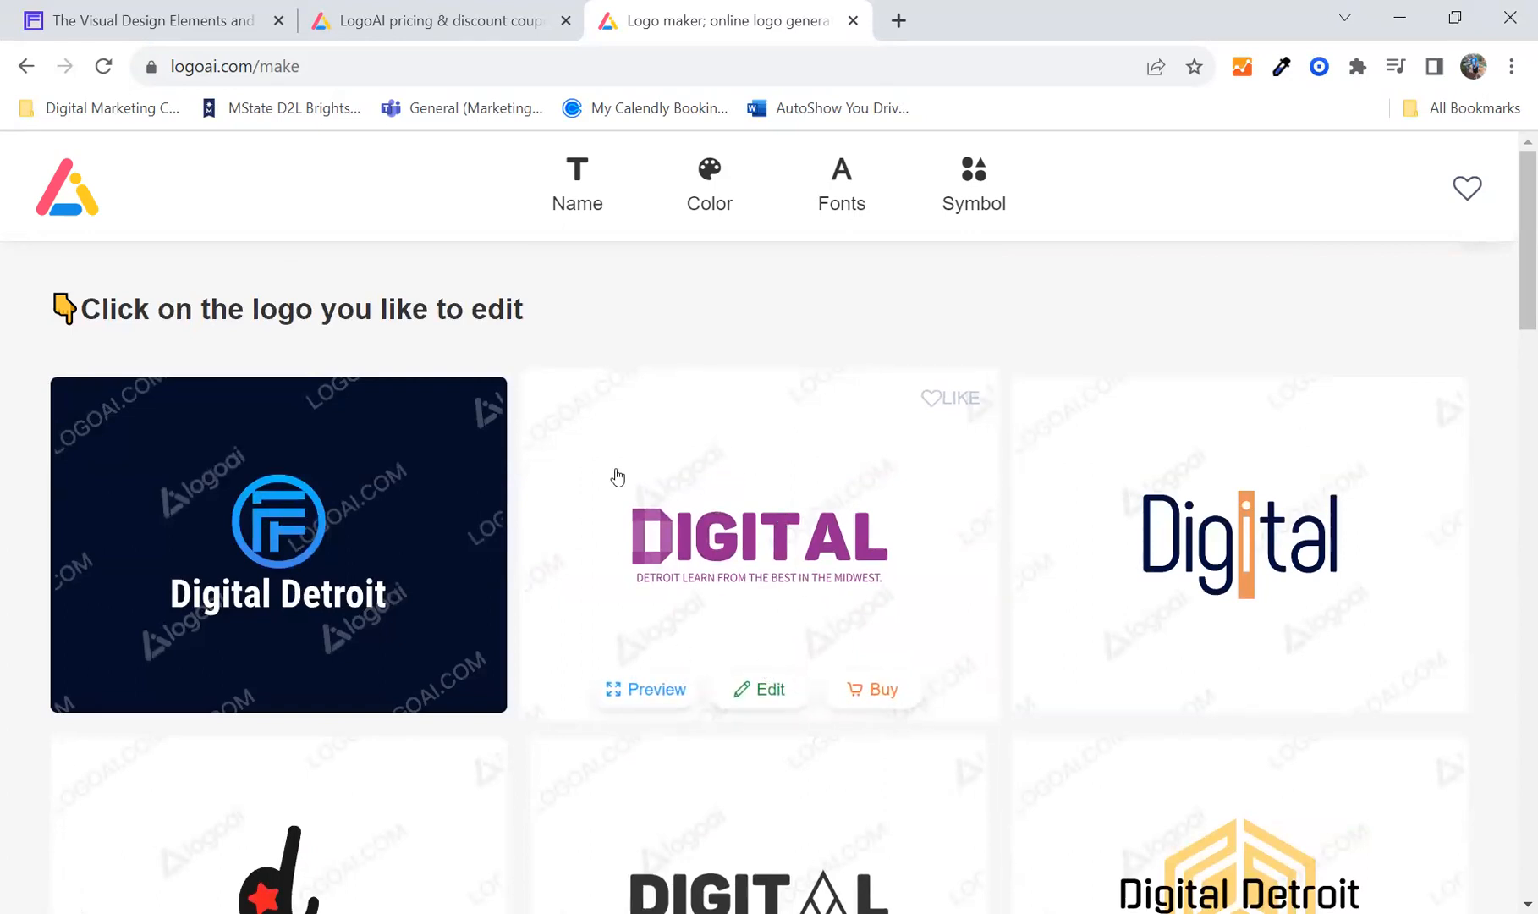
- Open the purple striped-globe logo on the cream background for editing
scroll(820, 584, "down", 5)
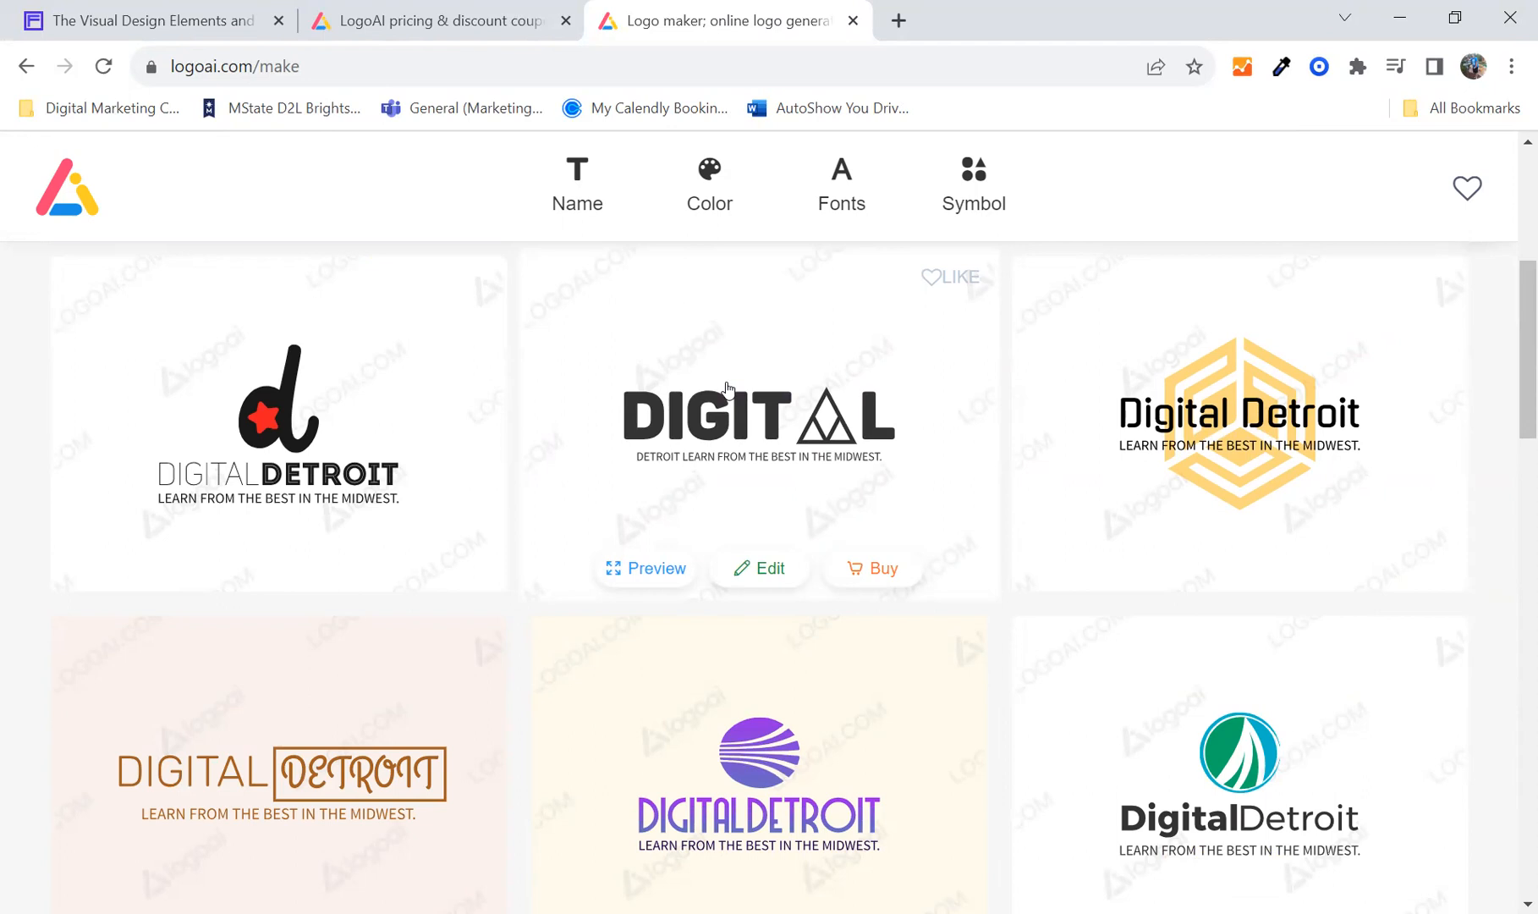
scroll(749, 436, "down", 1)
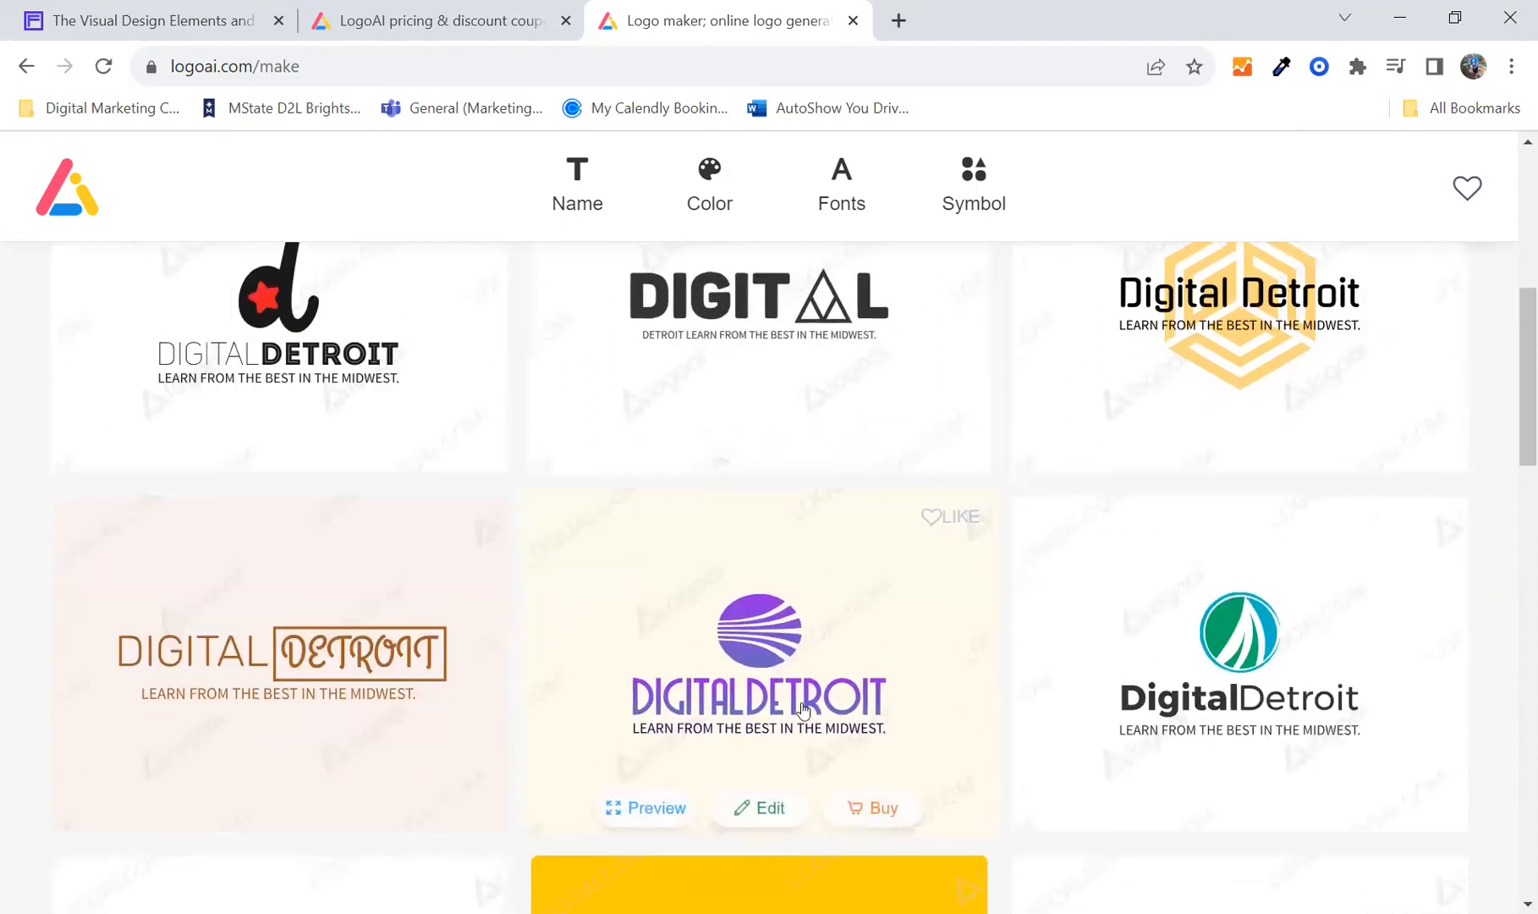
left_click(780, 814)
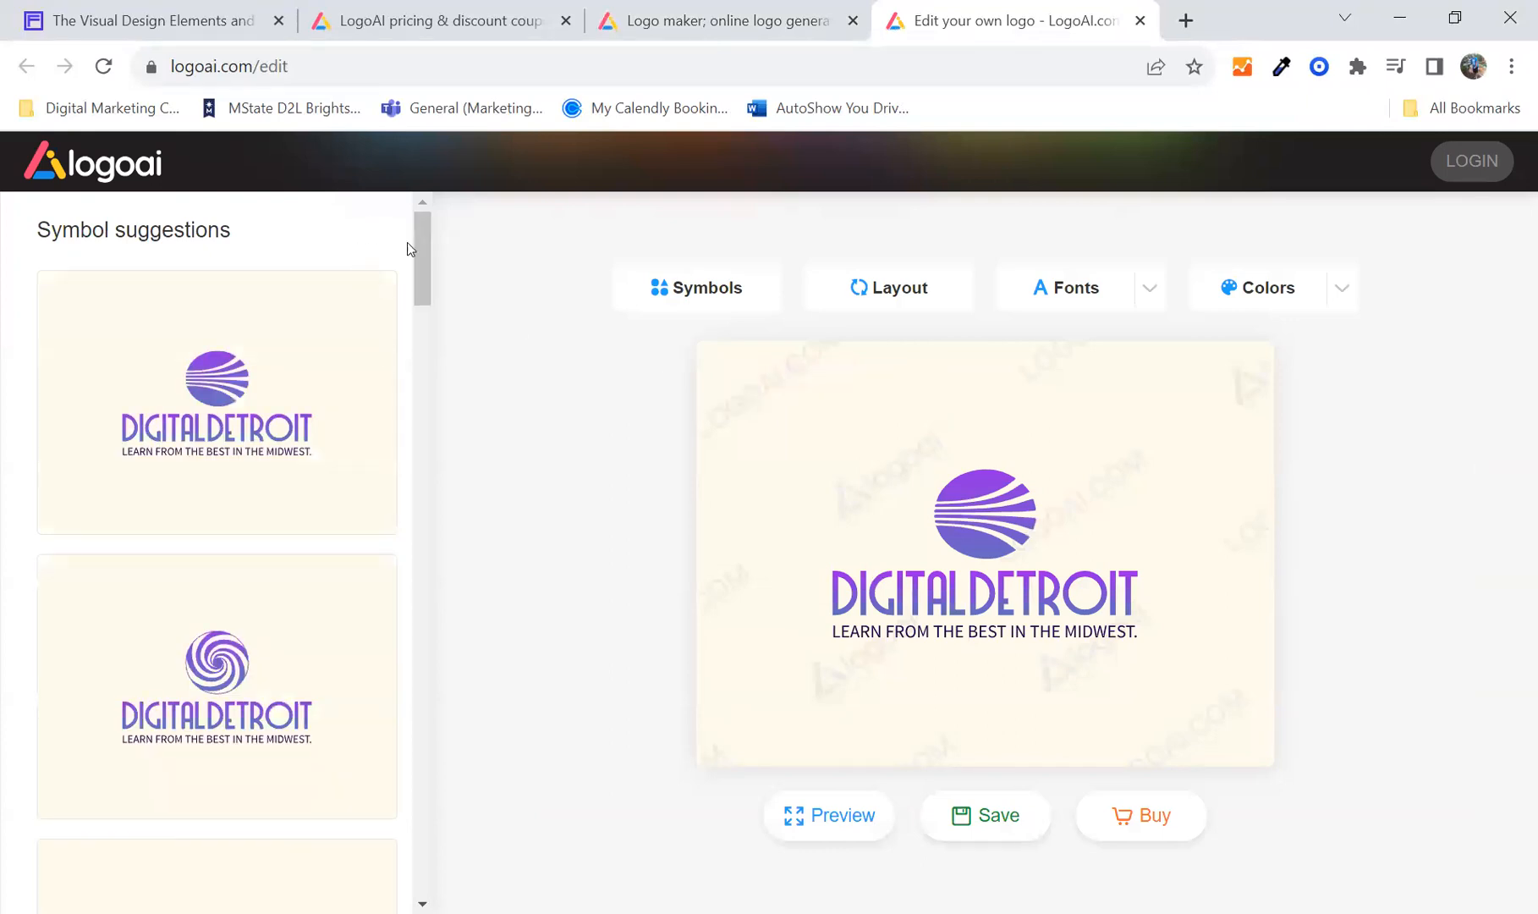
- Browse the replacement symbols and the font suggestions available for the logo
left_click(993, 508)
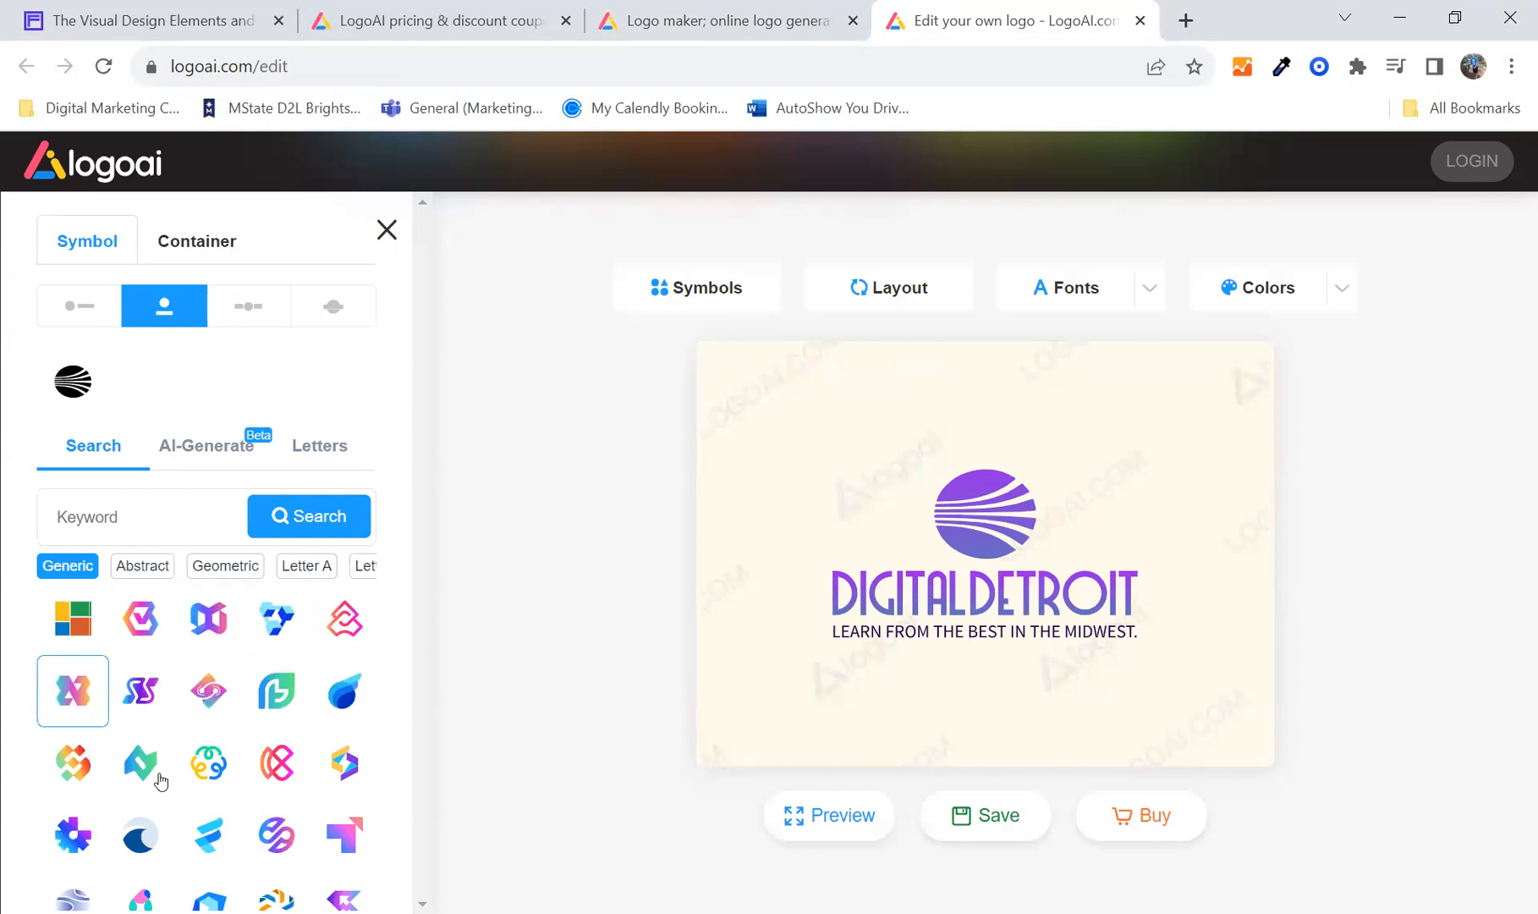
scroll(105, 723, "down", 3)
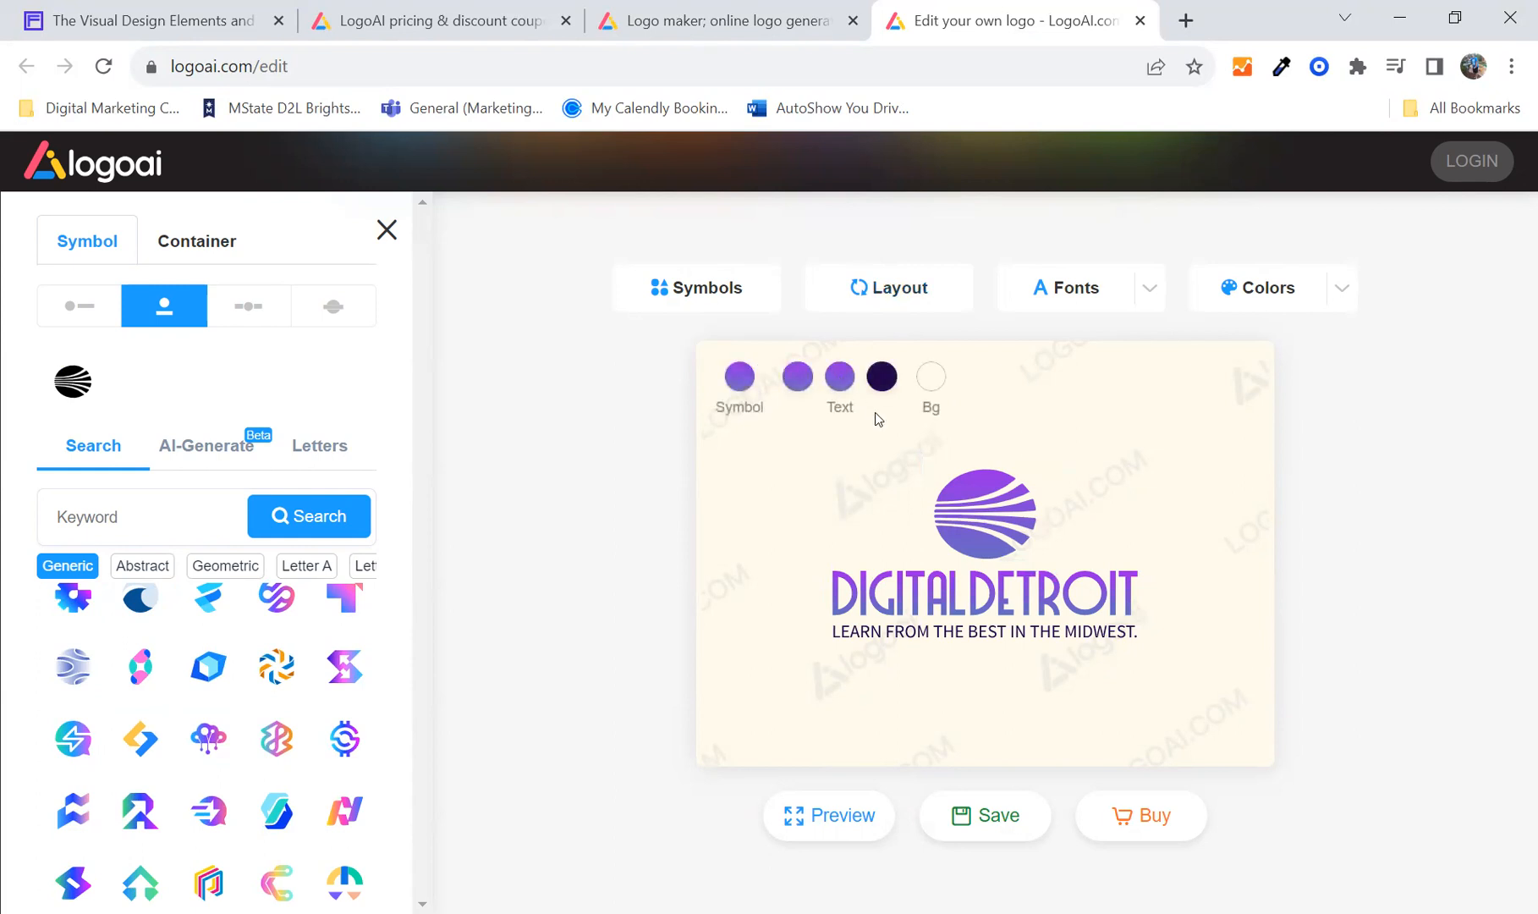
left_click(1073, 289)
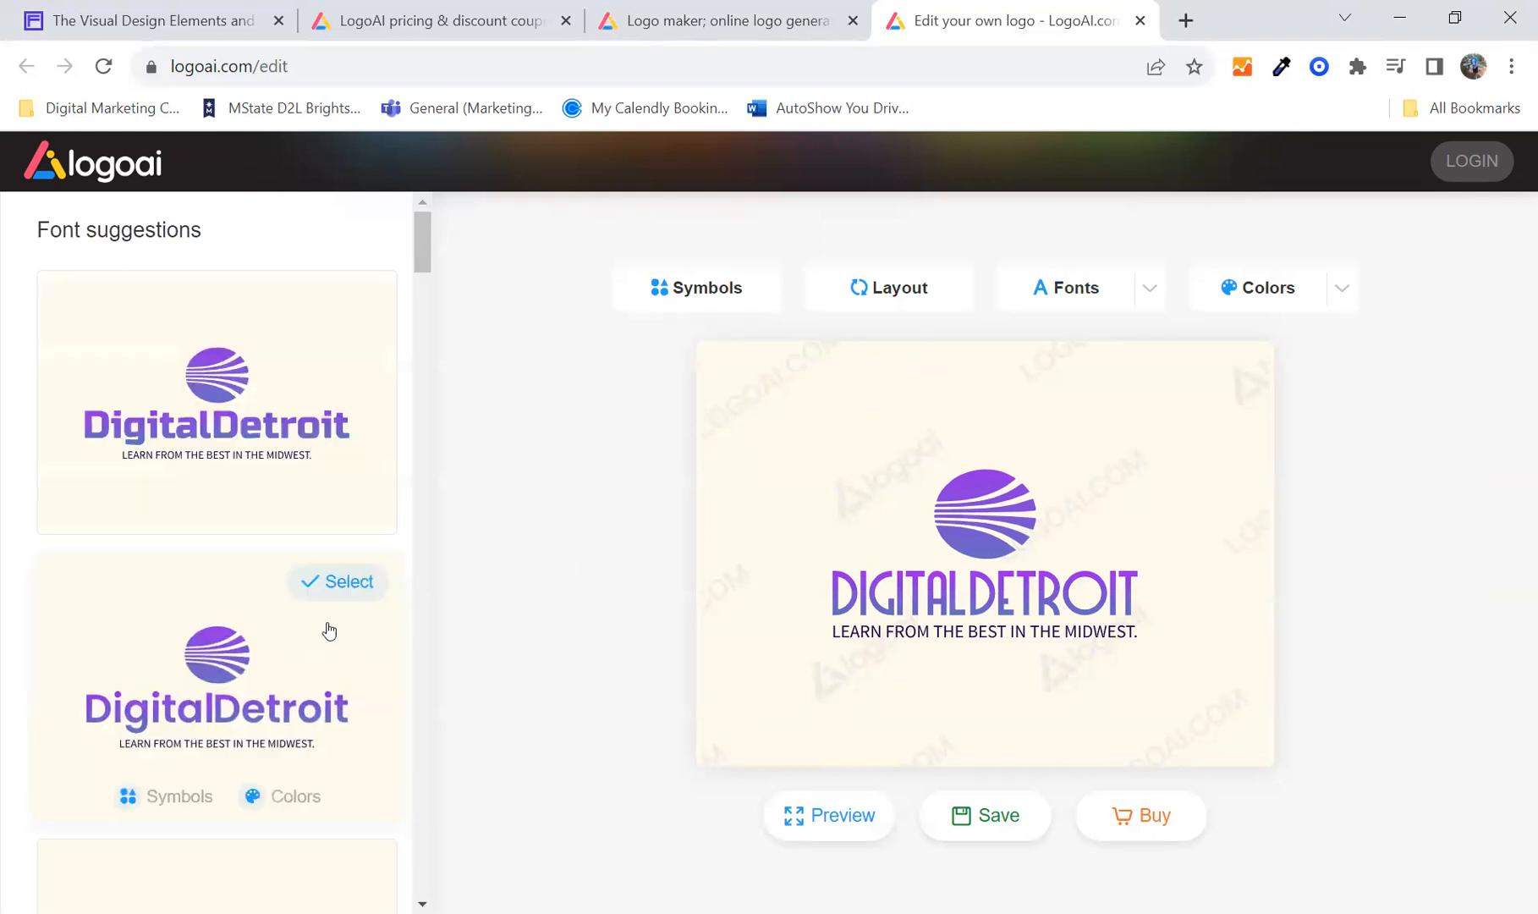
scroll(292, 515, "down", 2)
scroll(295, 519, "down", 6)
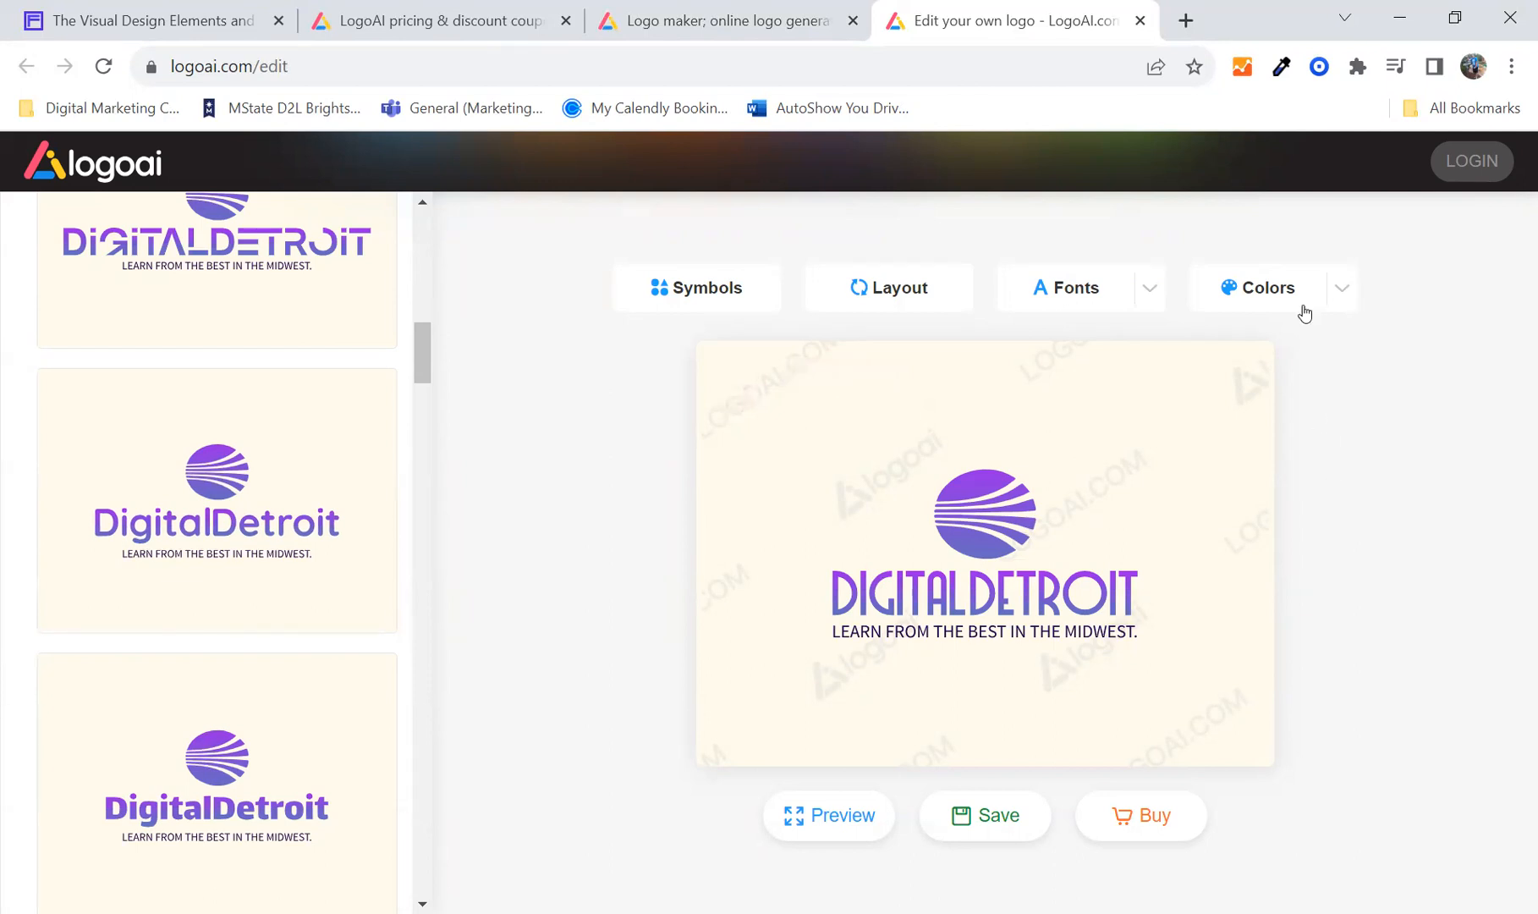
- Examine the color scheme options and the gradient swatches offered for the logo's first text color
left_click(1336, 307)
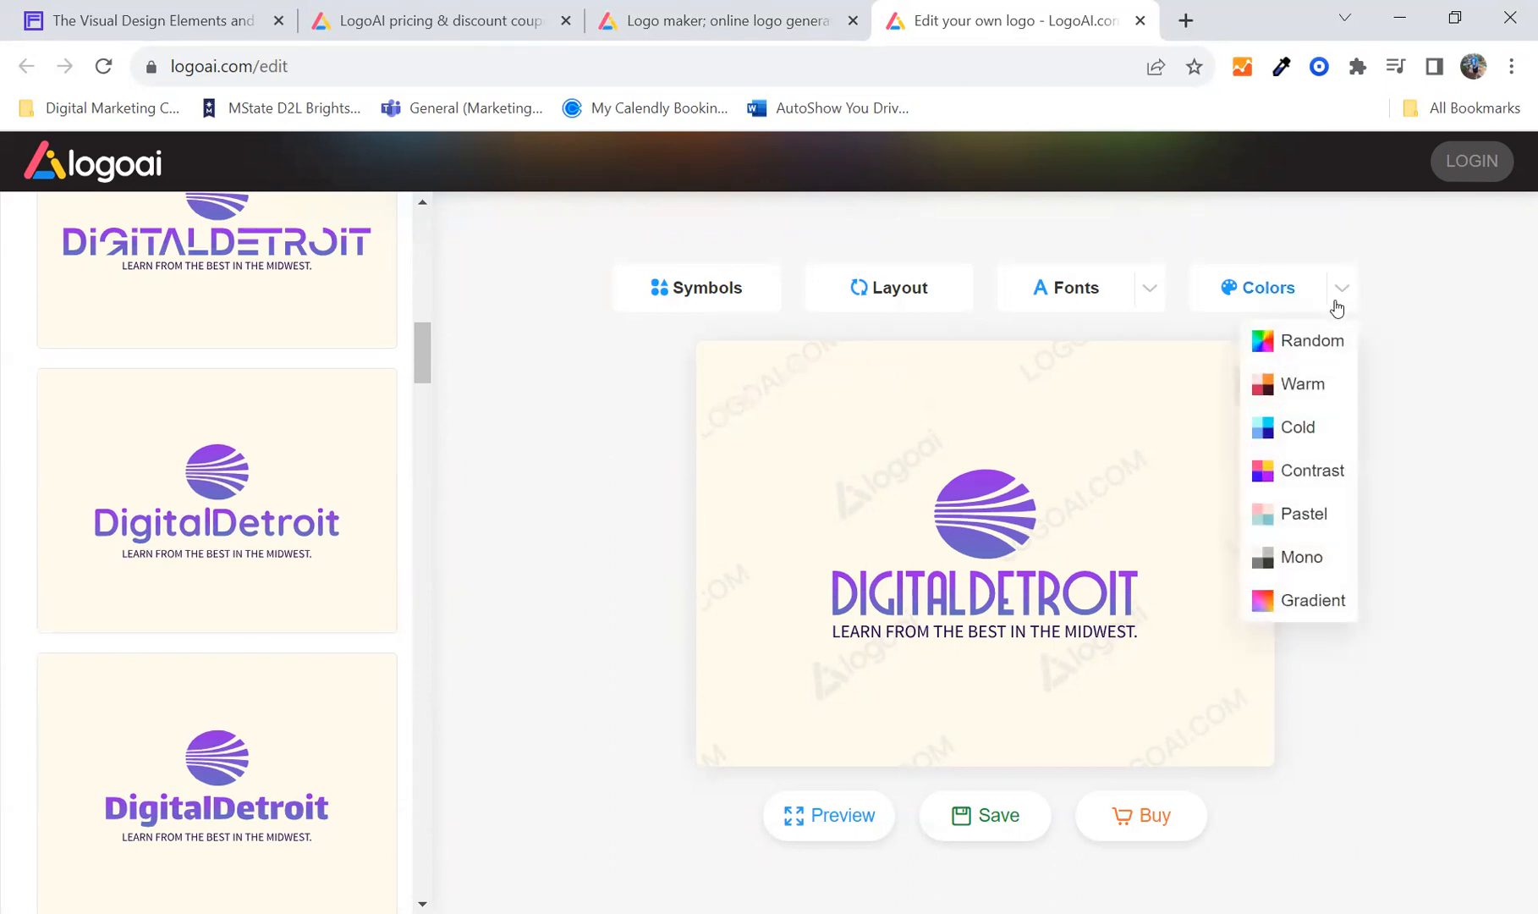
mouse_move(755, 362)
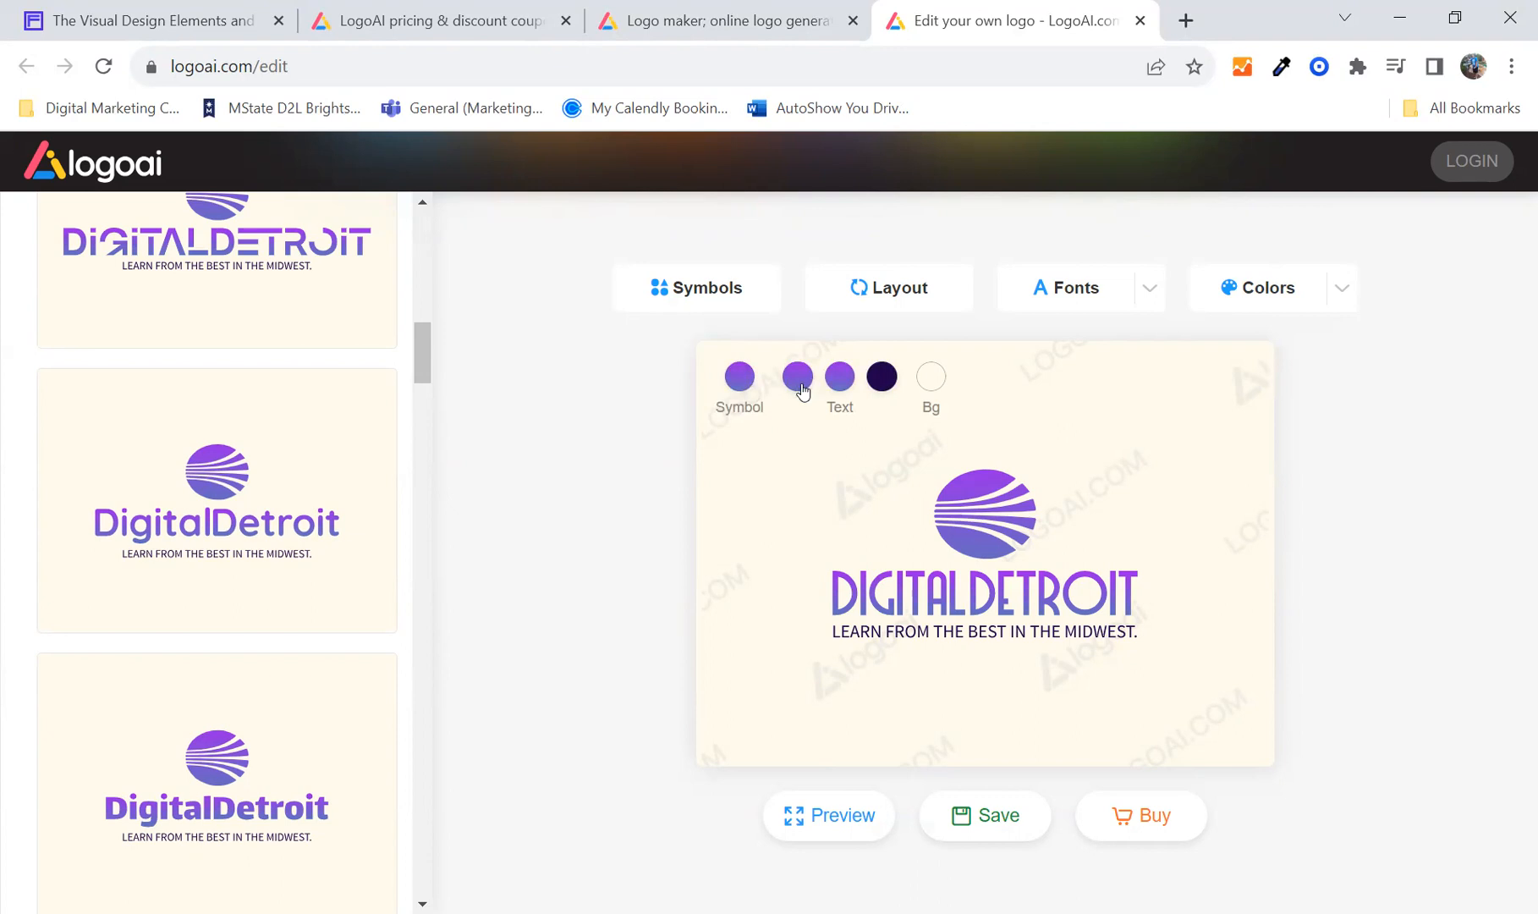
left_click(808, 382)
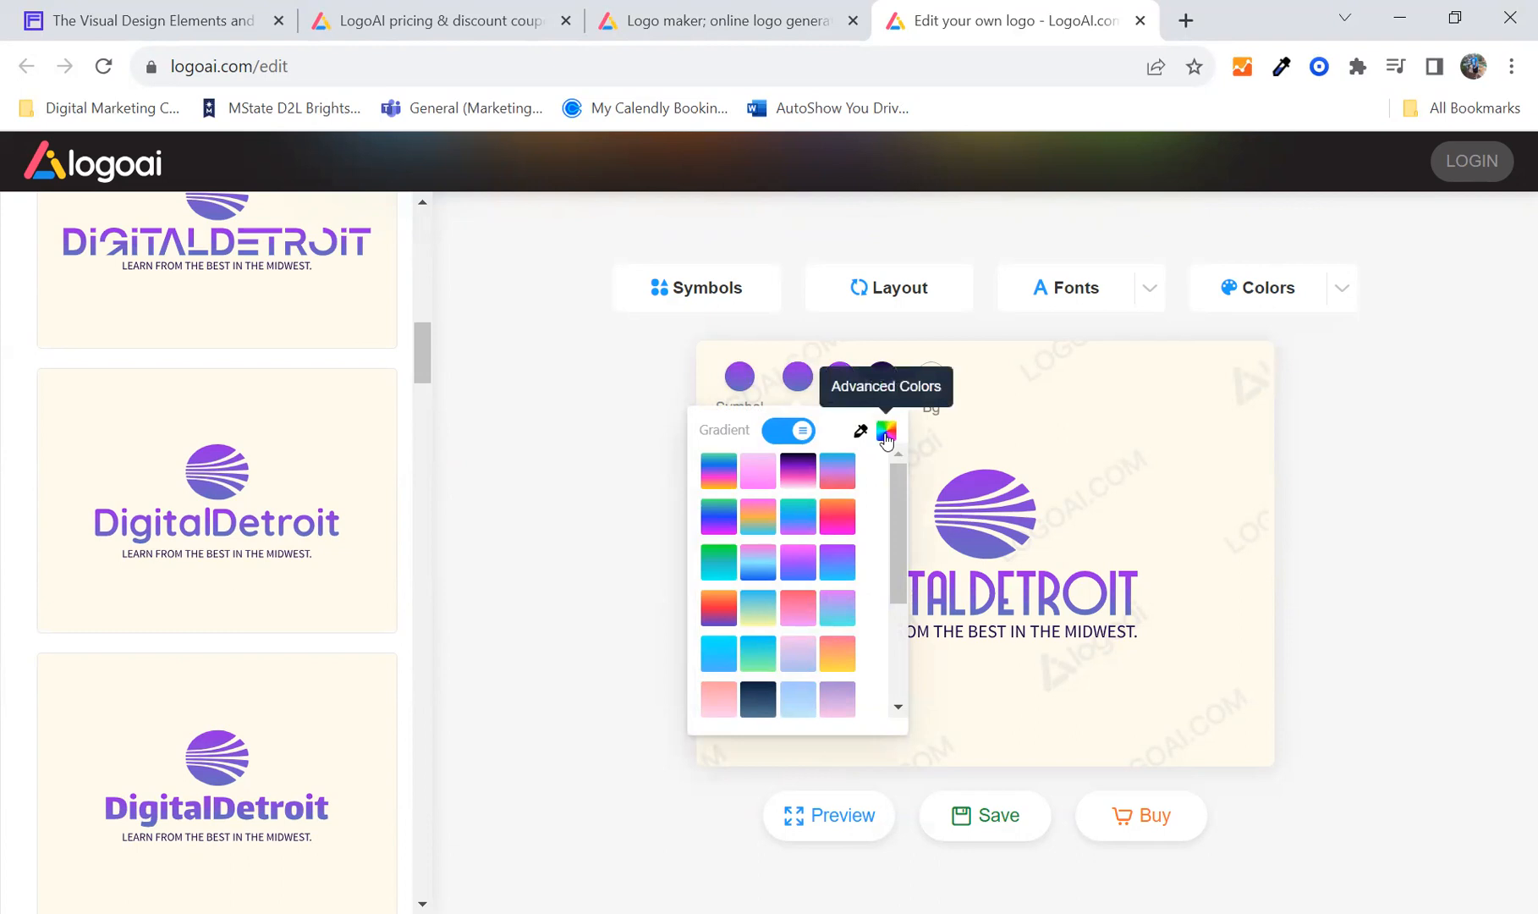
left_click(1465, 487)
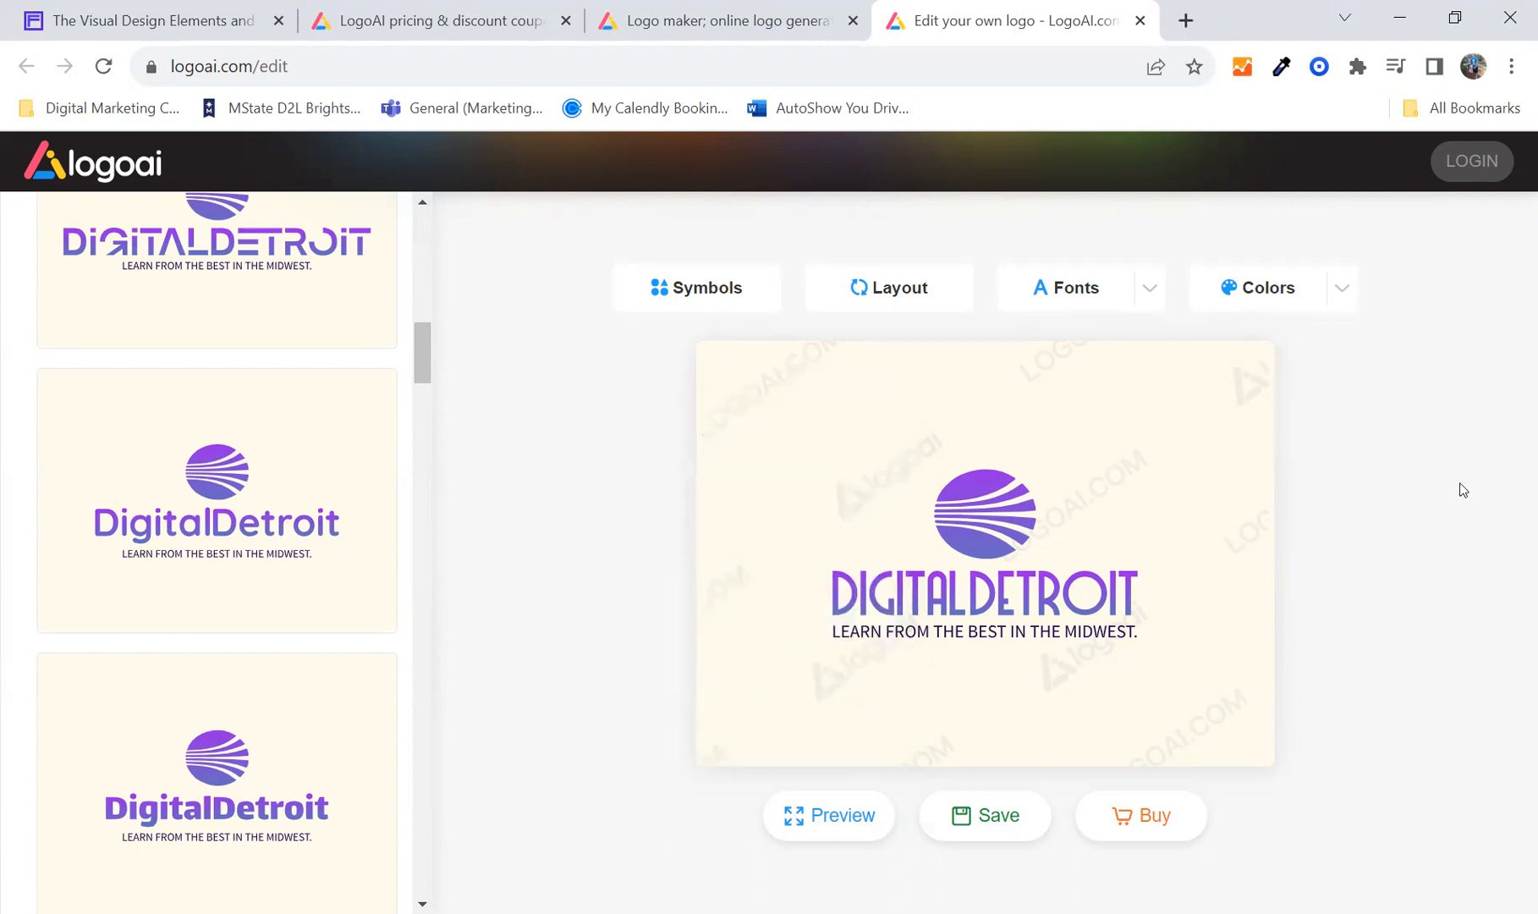
- Try to buy the logo and dismiss the sign-in prompts to return to the font suggestions
mouse_move(1174, 672)
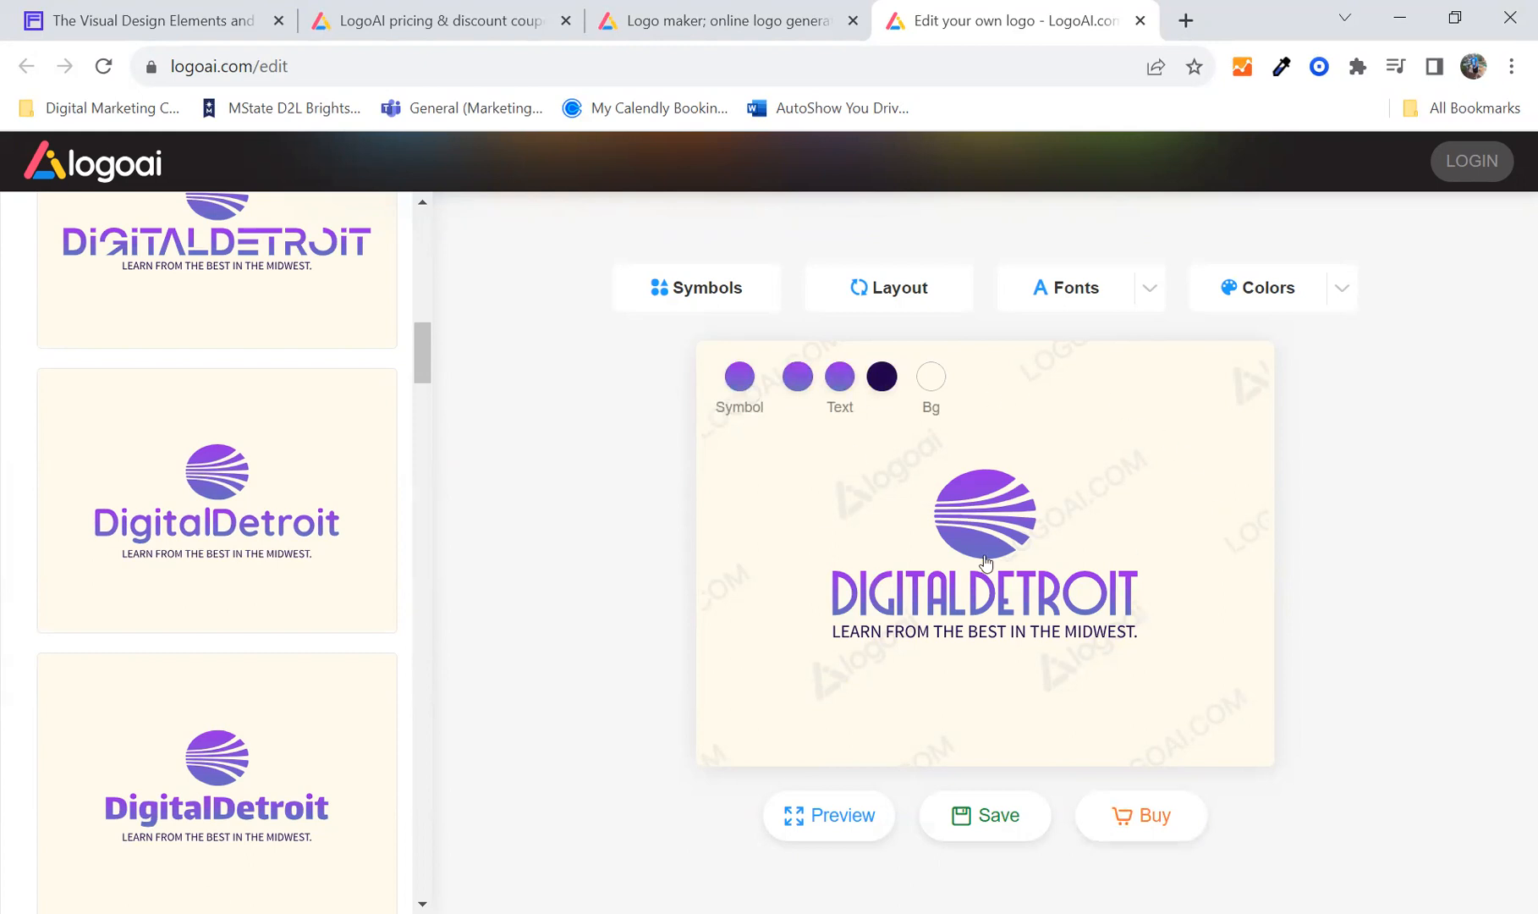
left_click(1177, 815)
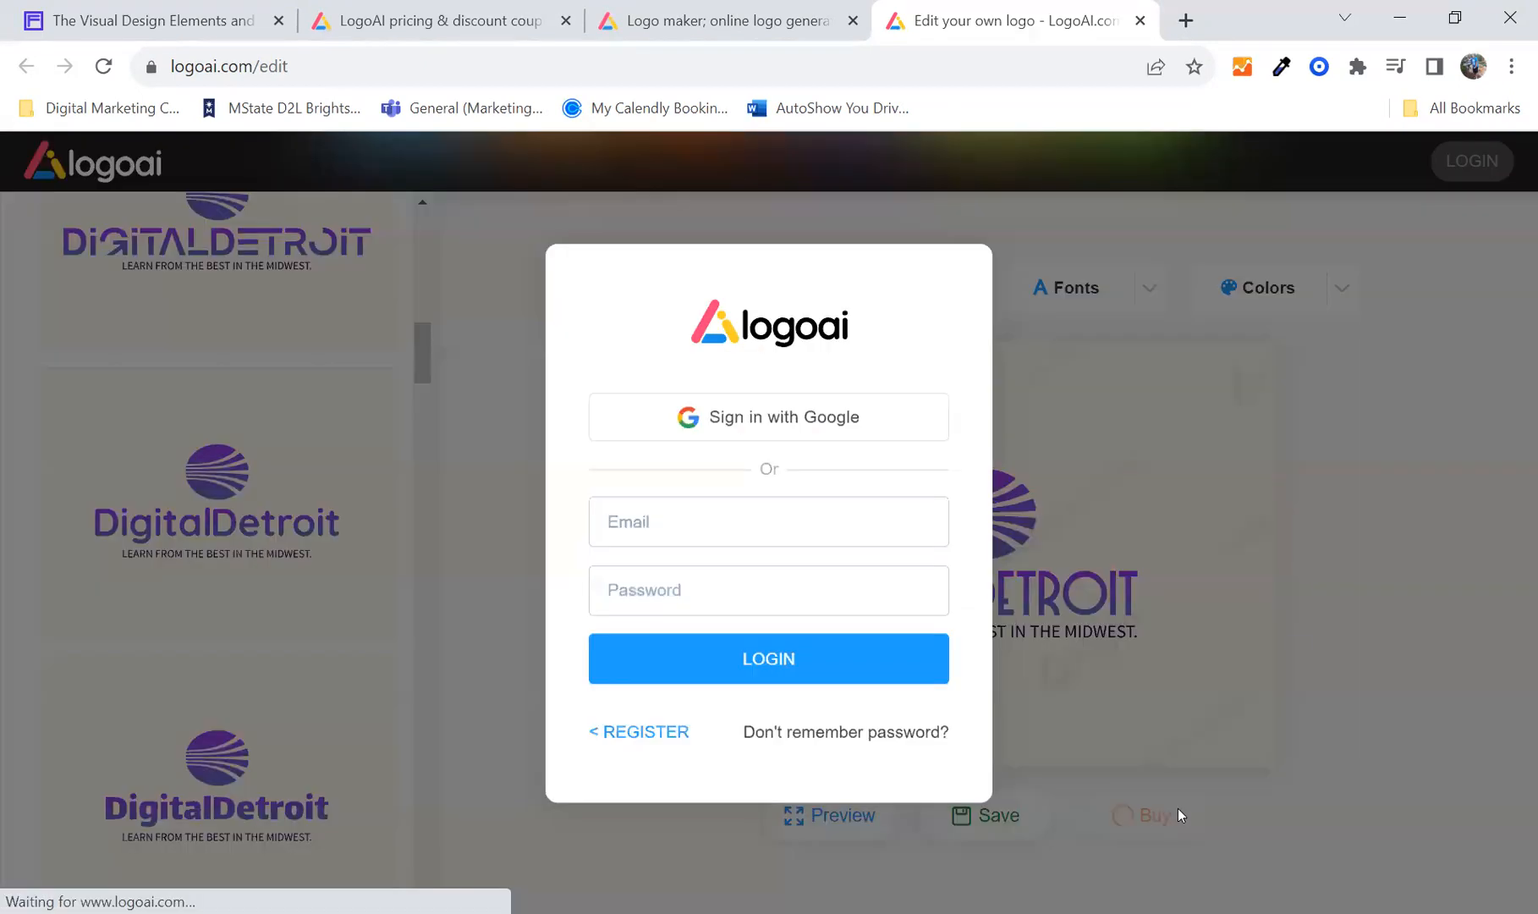
left_click(1476, 192)
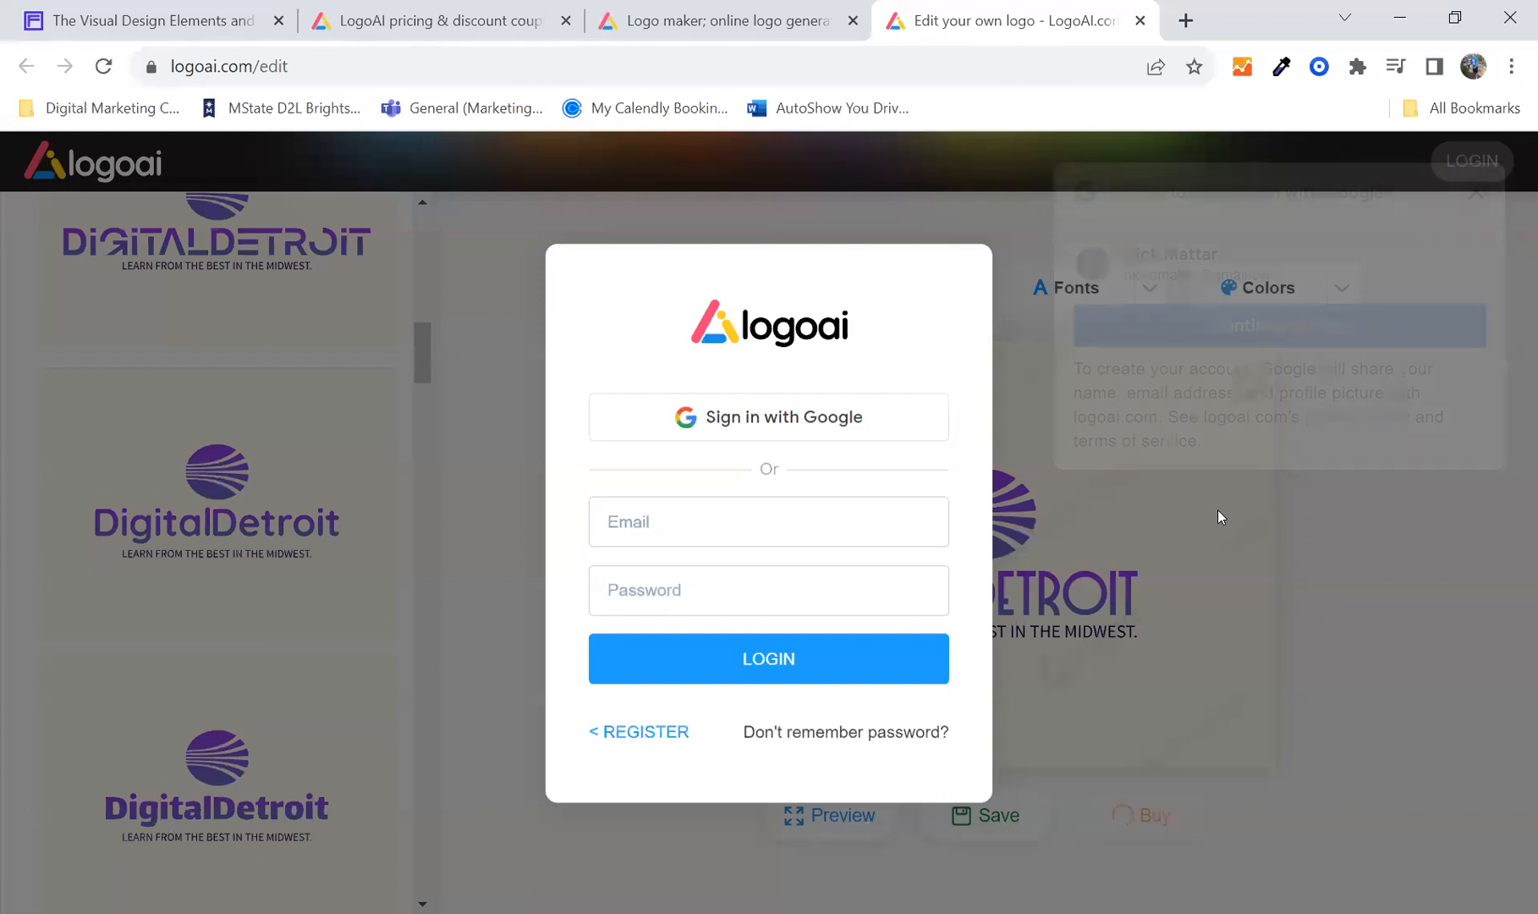
left_click(1351, 653)
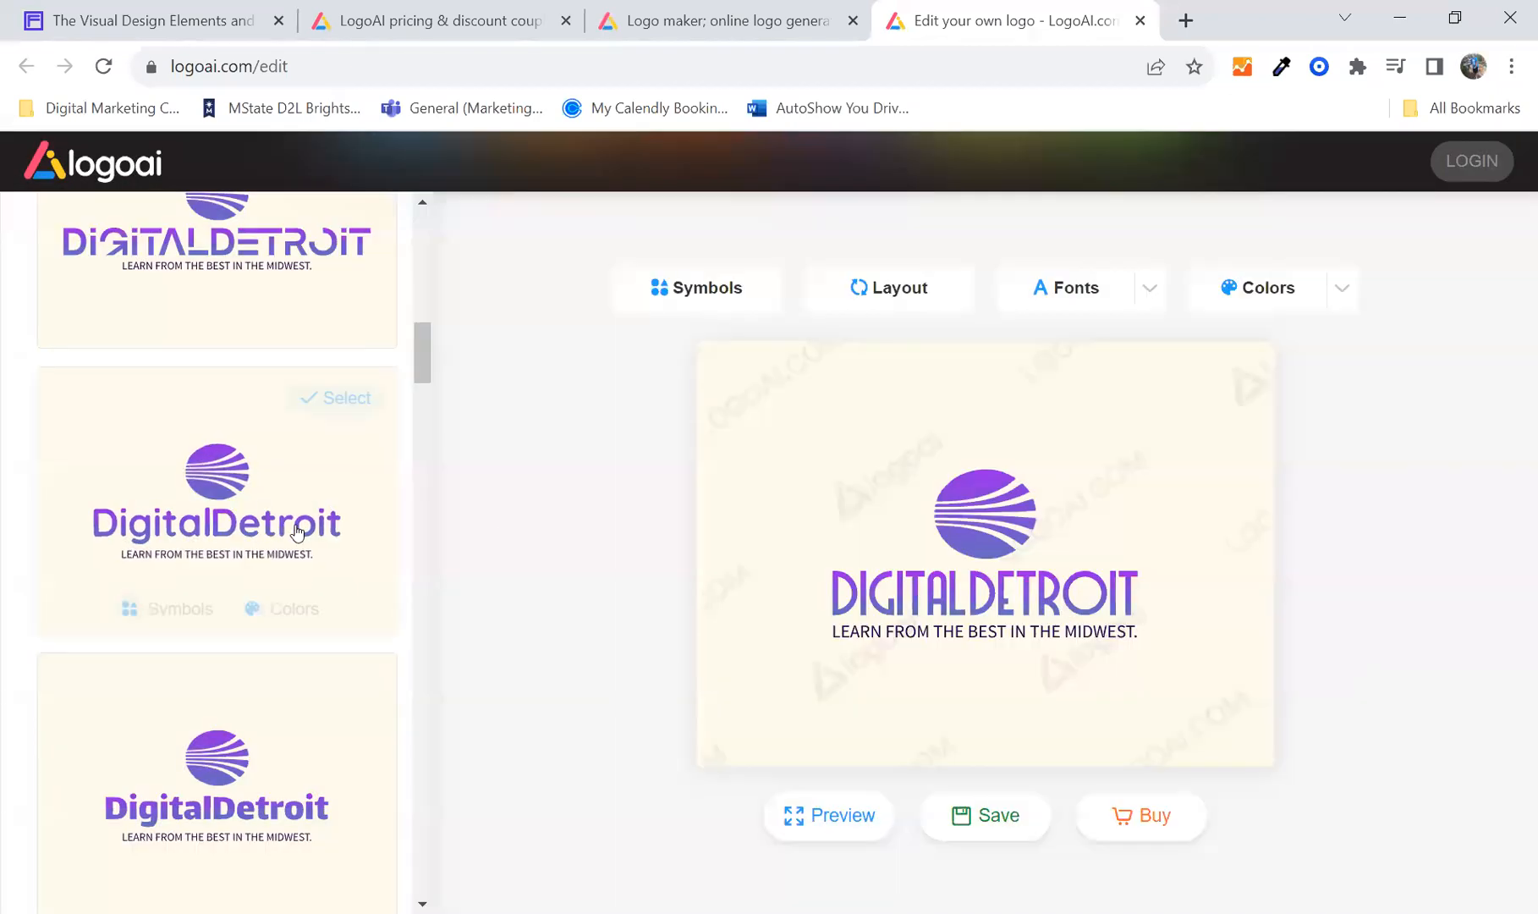
scroll(296, 531, "up", 5)
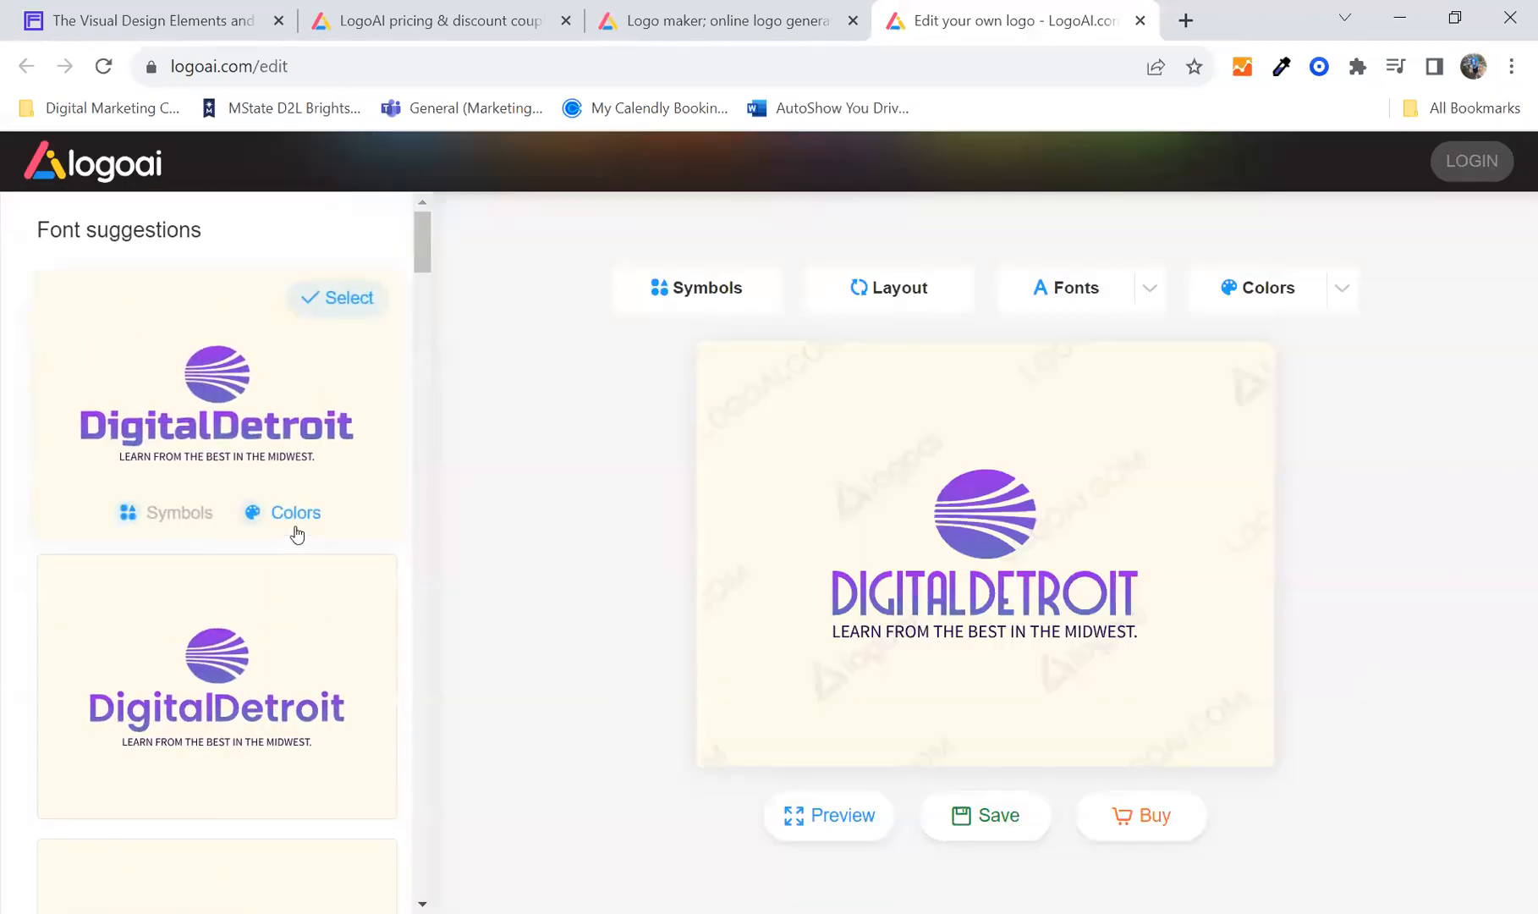